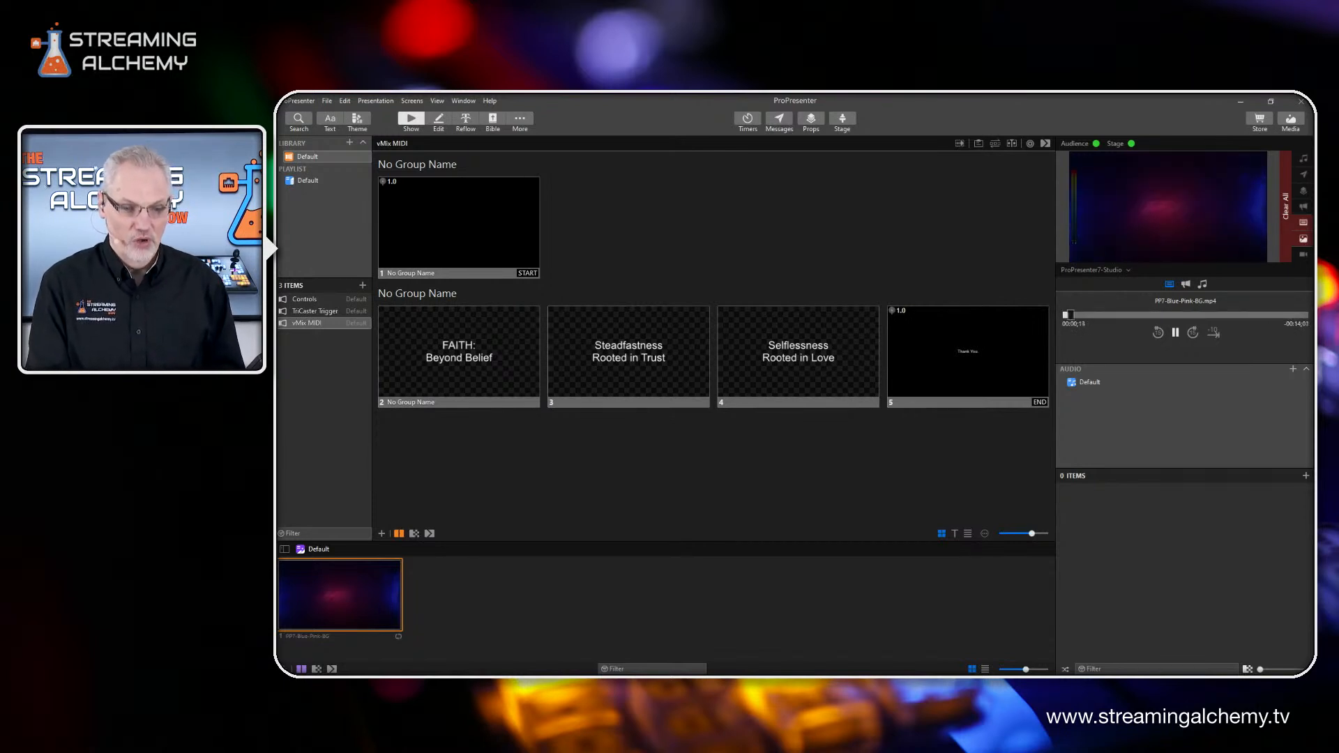
- Check the list of screens available for the output preview, keeping ProPresenter7-Studio selected
{"action": "left_click", "coordinate": [1127, 270]}
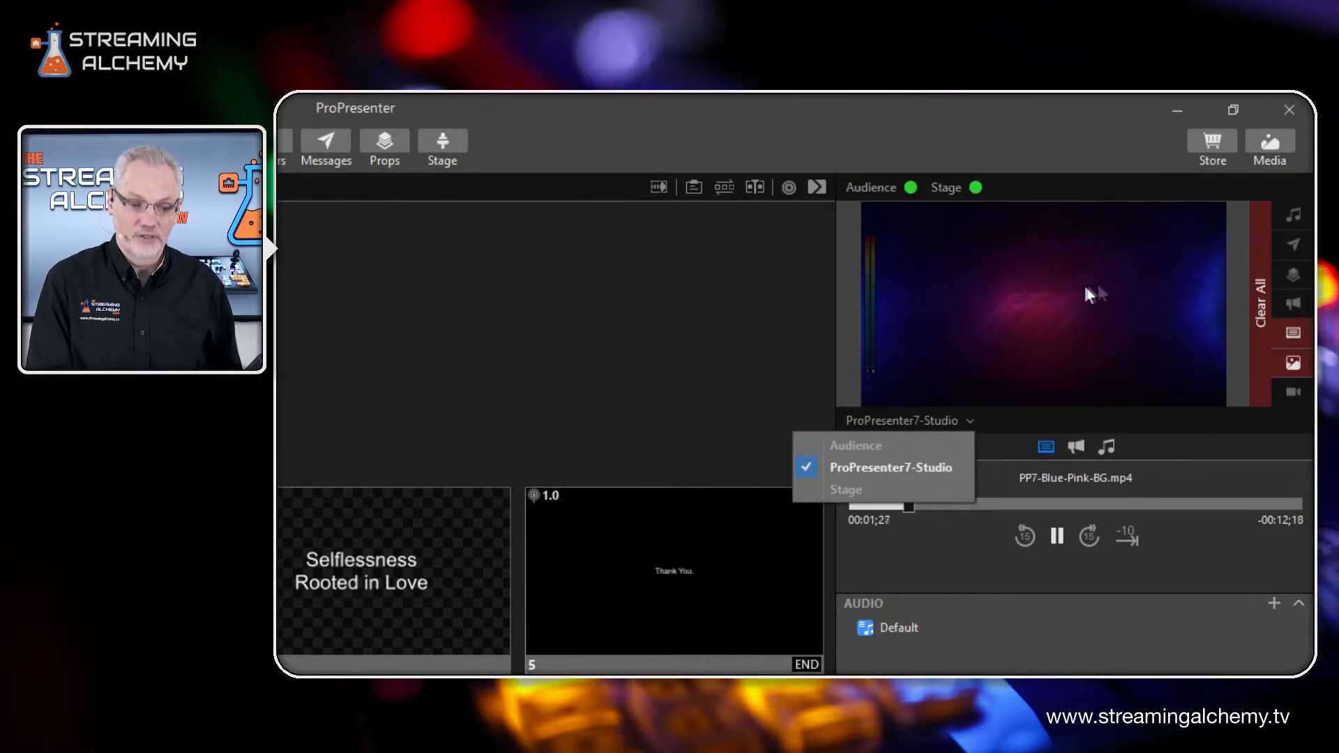
{"action": "left_click", "coordinate": [1075, 319]}
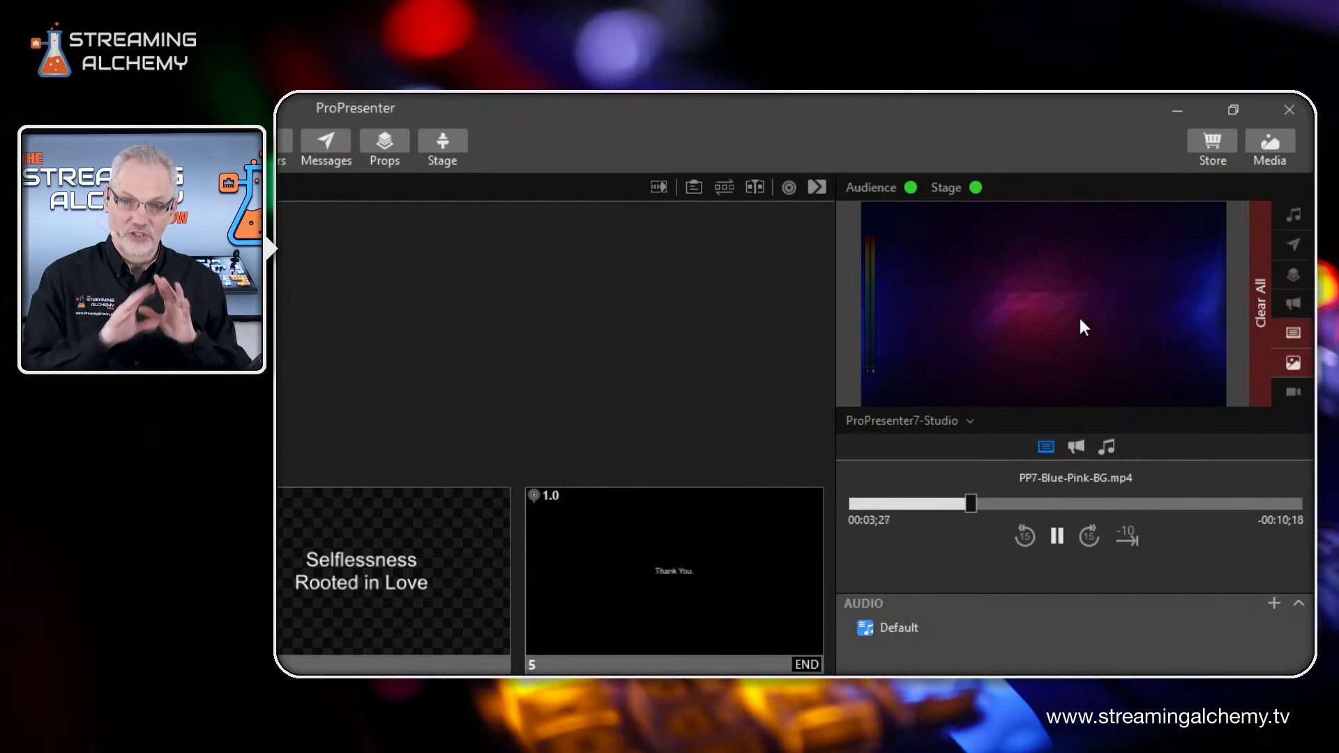
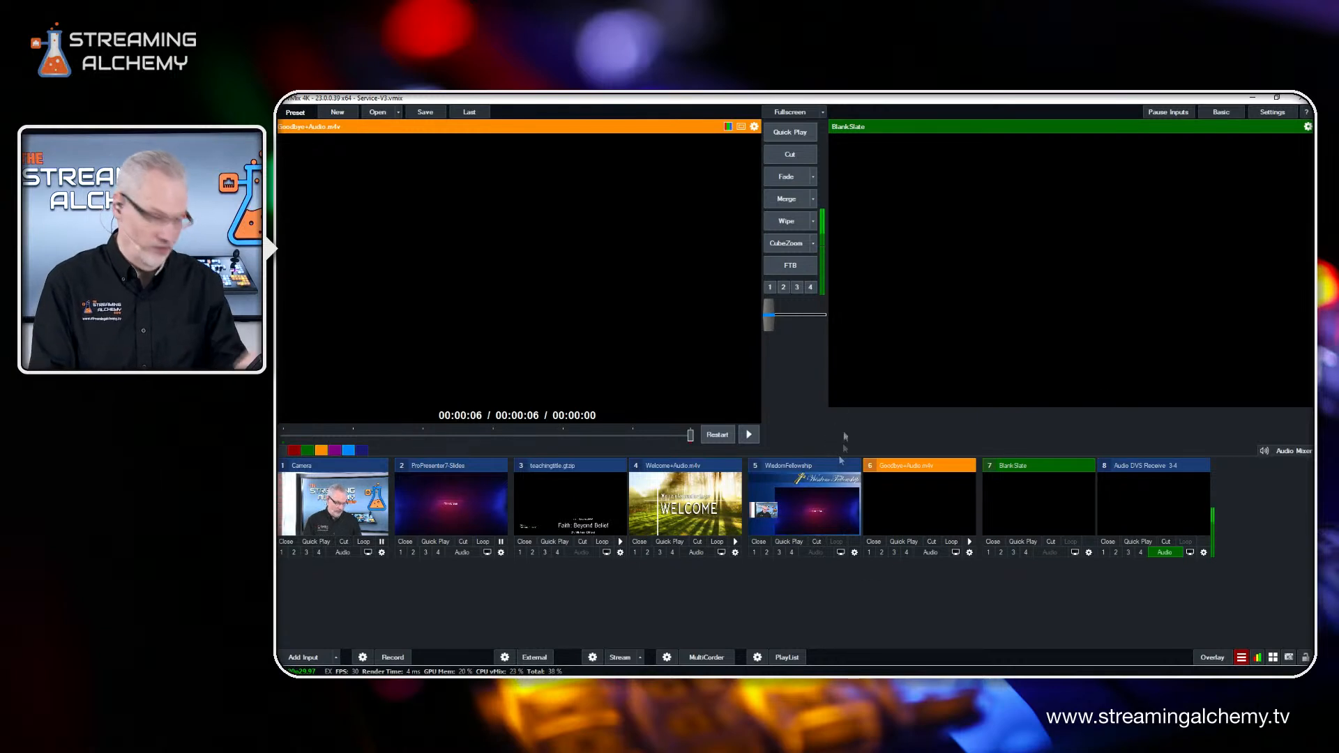
- In vMix, set the MP4 recording profile to H264Baseline in the recording setup and save it
{"action": "left_click", "coordinate": [364, 657]}
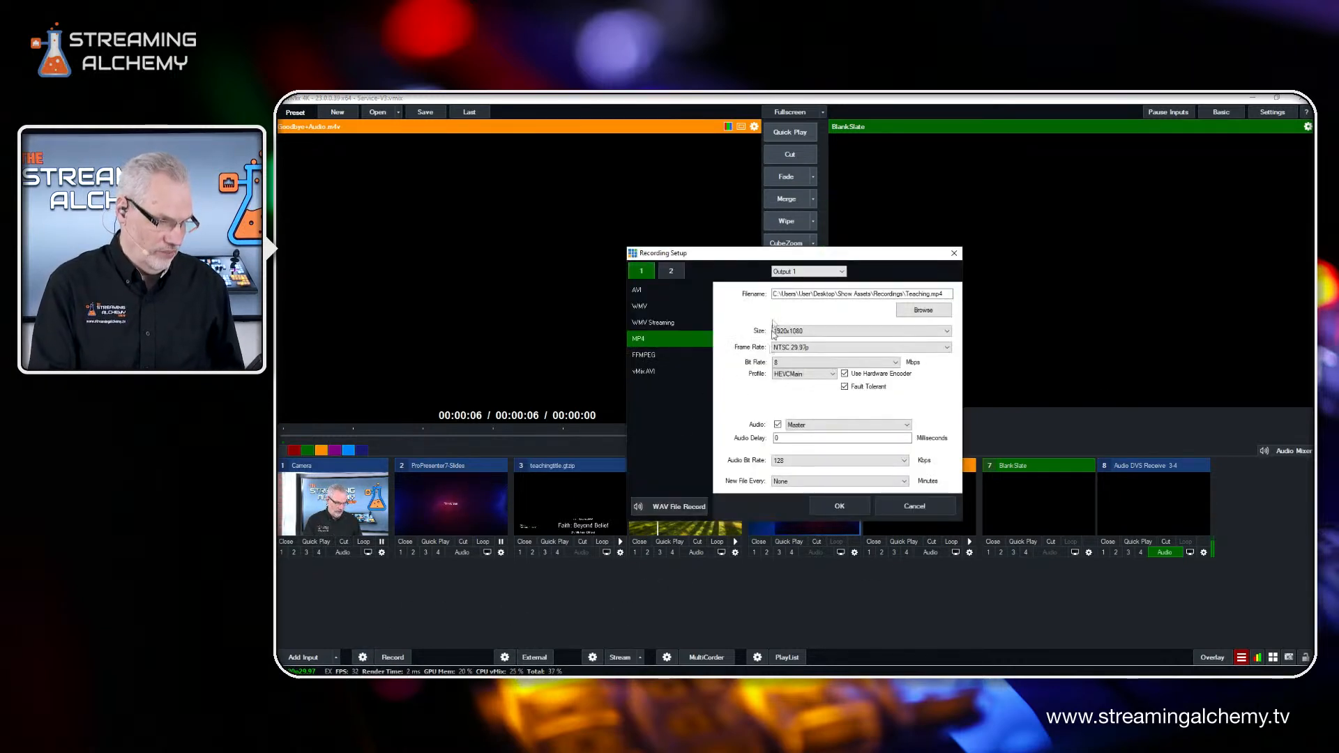
{"action": "left_click", "coordinate": [833, 376]}
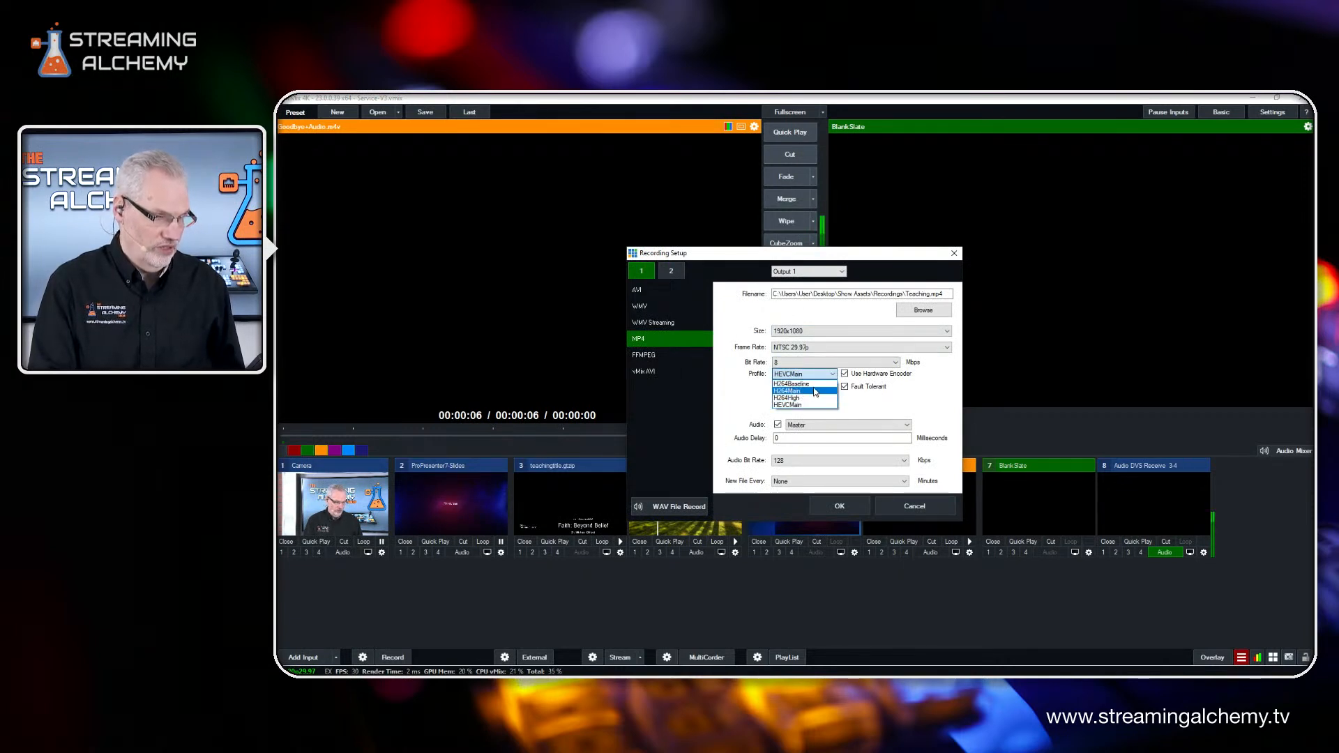
{"action": "left_click", "coordinate": [809, 384]}
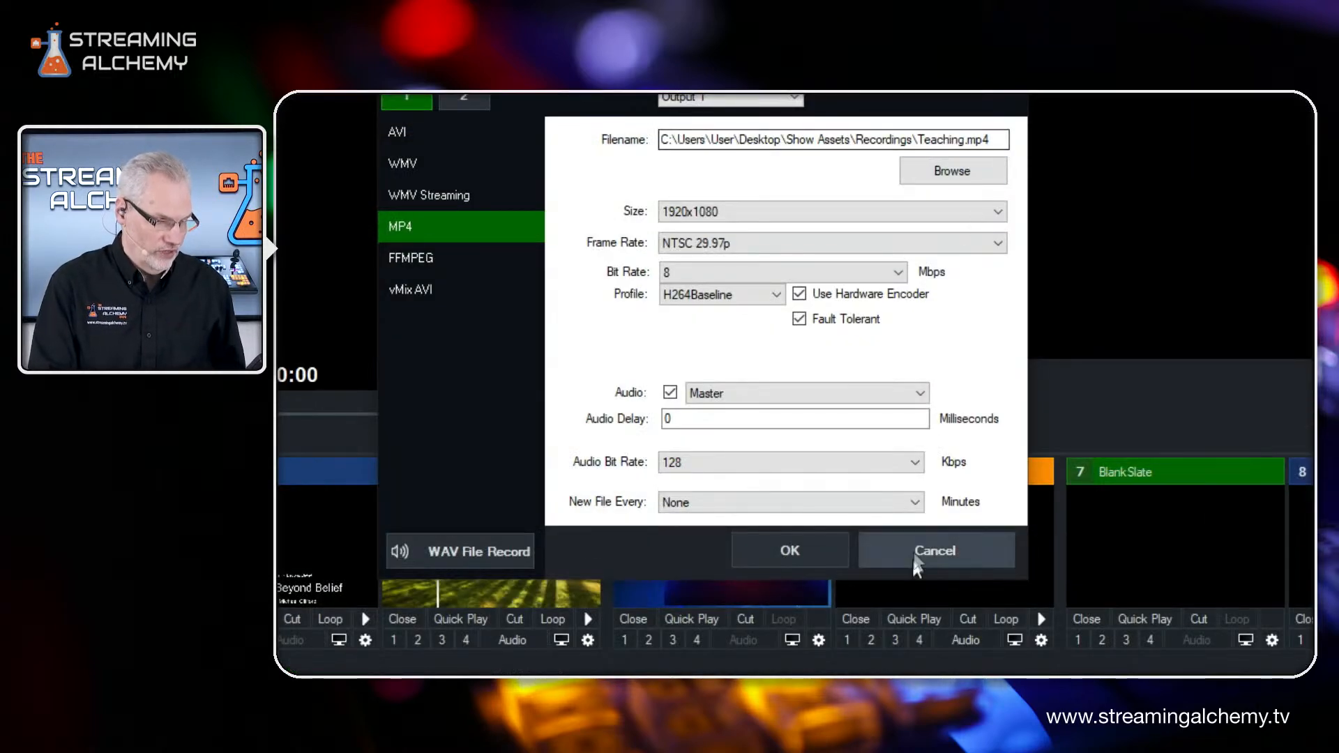
{"action": "left_click", "coordinate": [803, 550]}
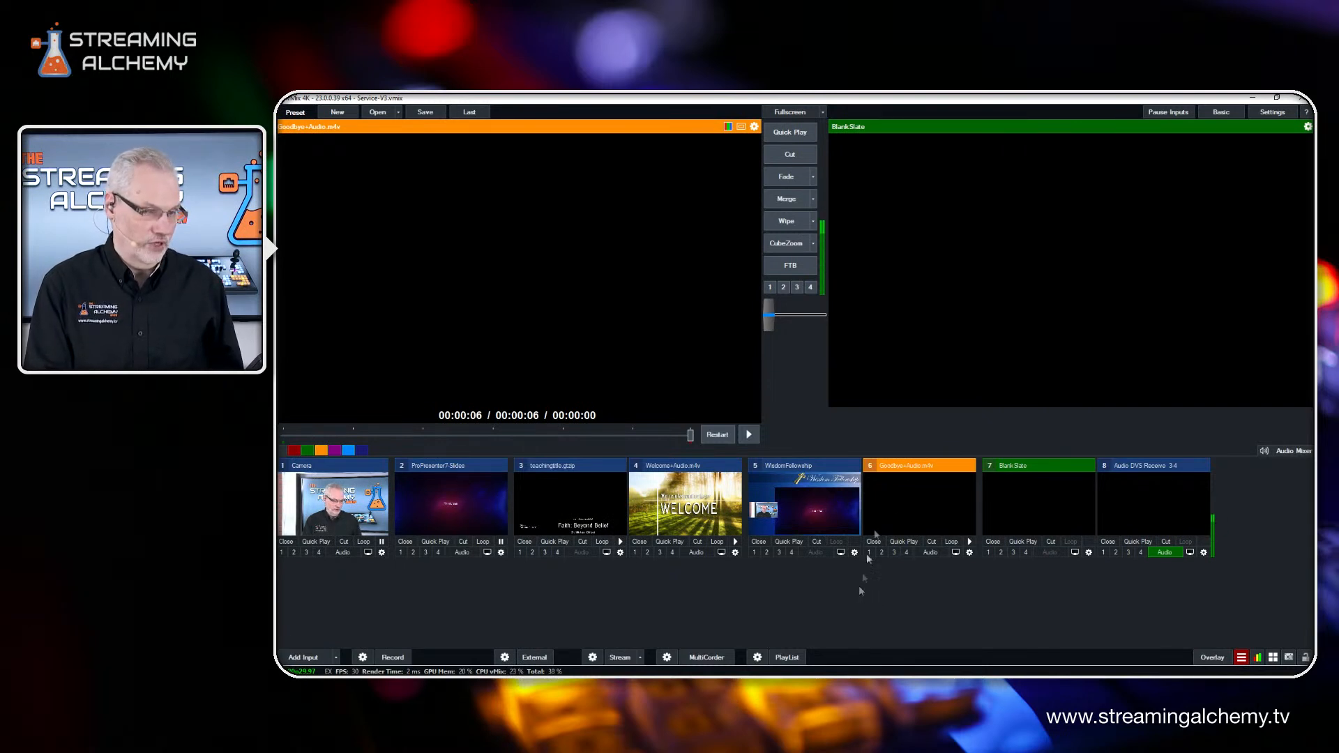
- Review the MIDI shortcuts in the settings to see which inputs the MIDI notes fade in
{"action": "left_click", "coordinate": [1270, 116]}
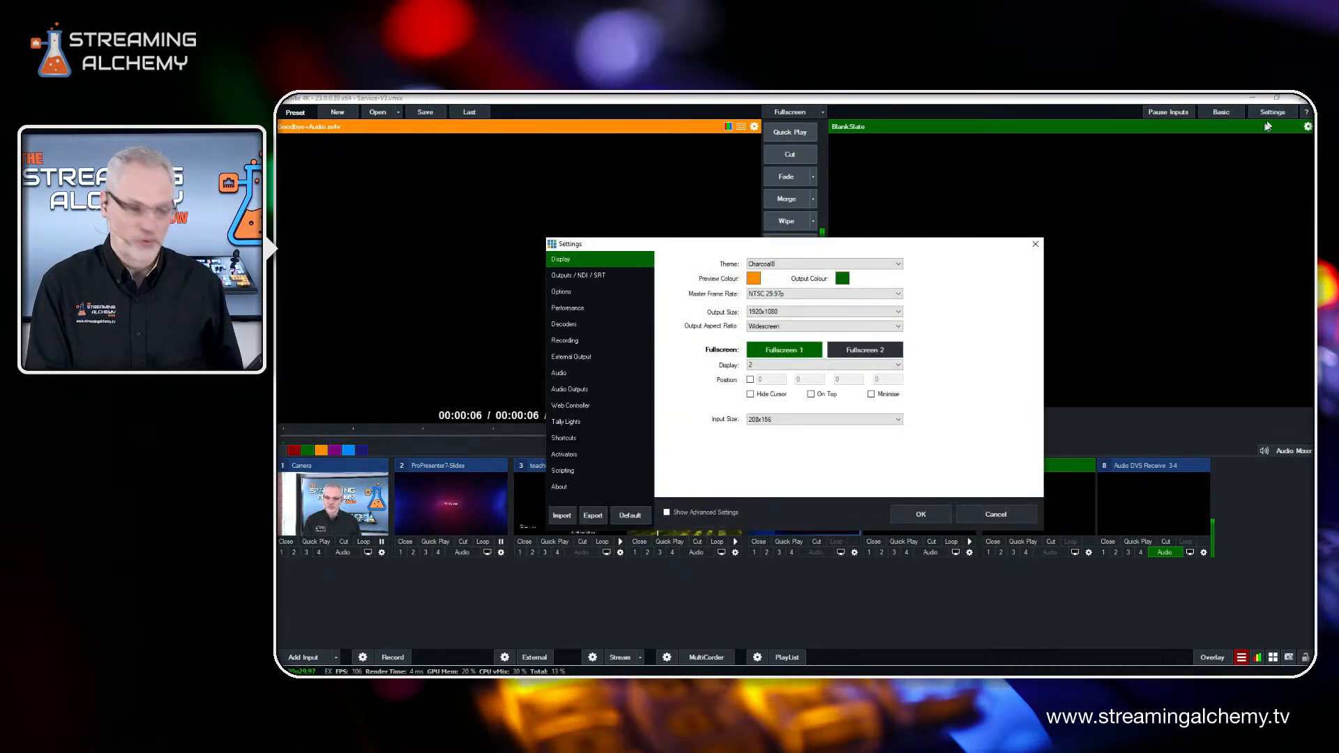
{"action": "left_click", "coordinate": [572, 437]}
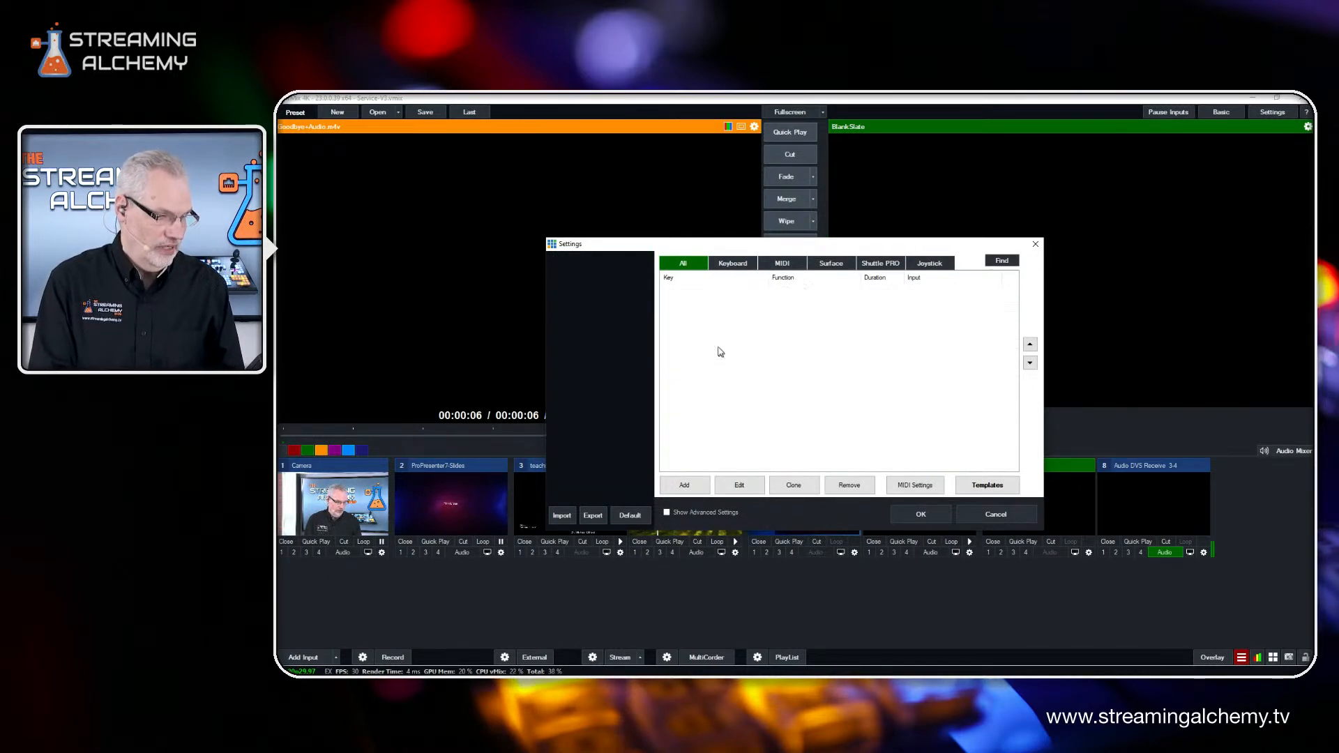
{"action": "left_click", "coordinate": [786, 264]}
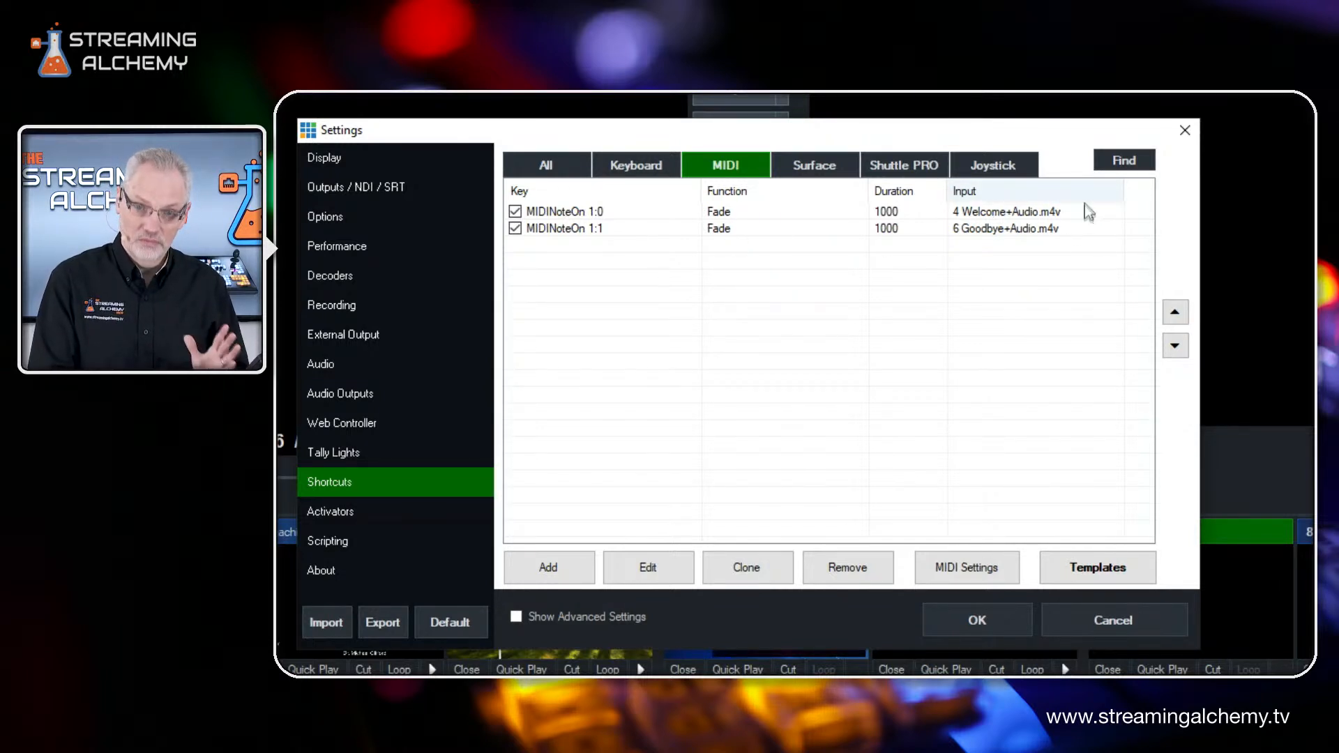
{"action": "left_click", "coordinate": [1107, 613]}
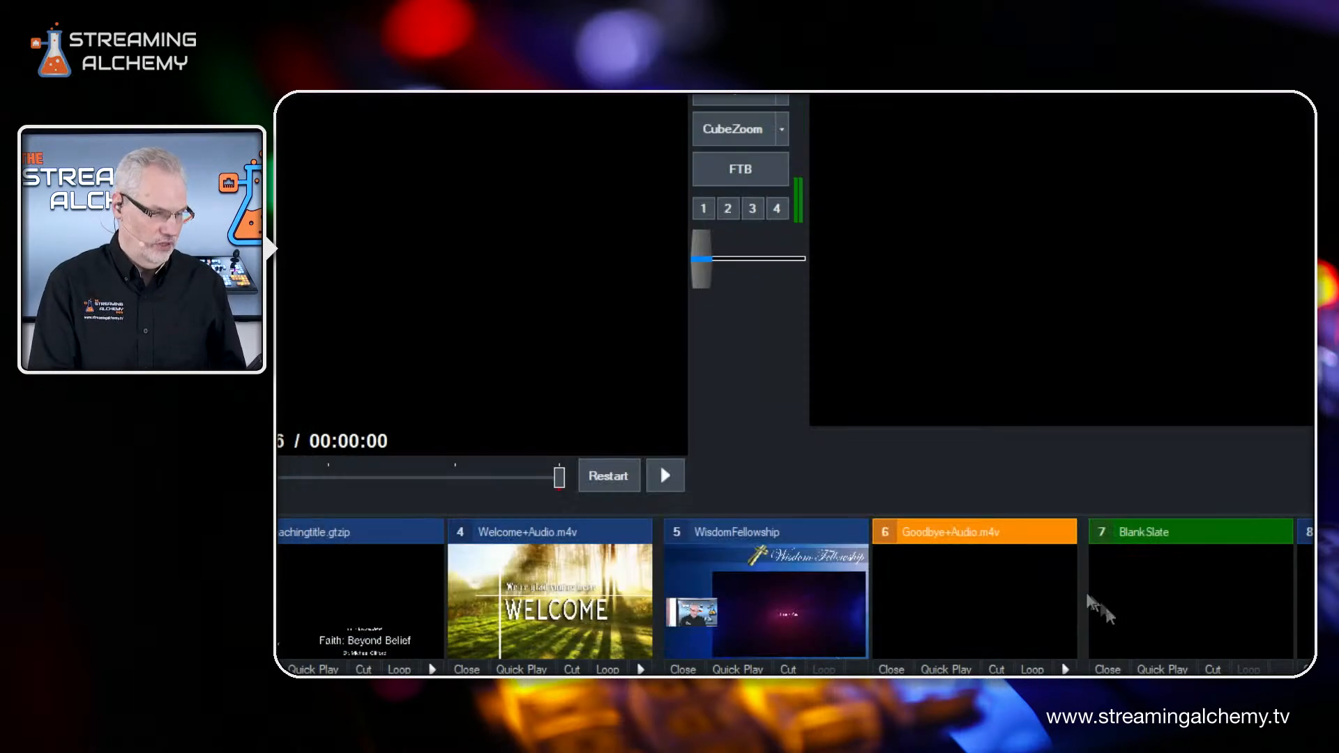
- Examine the triggers set up on the Welcome+Audio.m4v input, and close its settings
{"action": "left_click", "coordinate": [735, 553]}
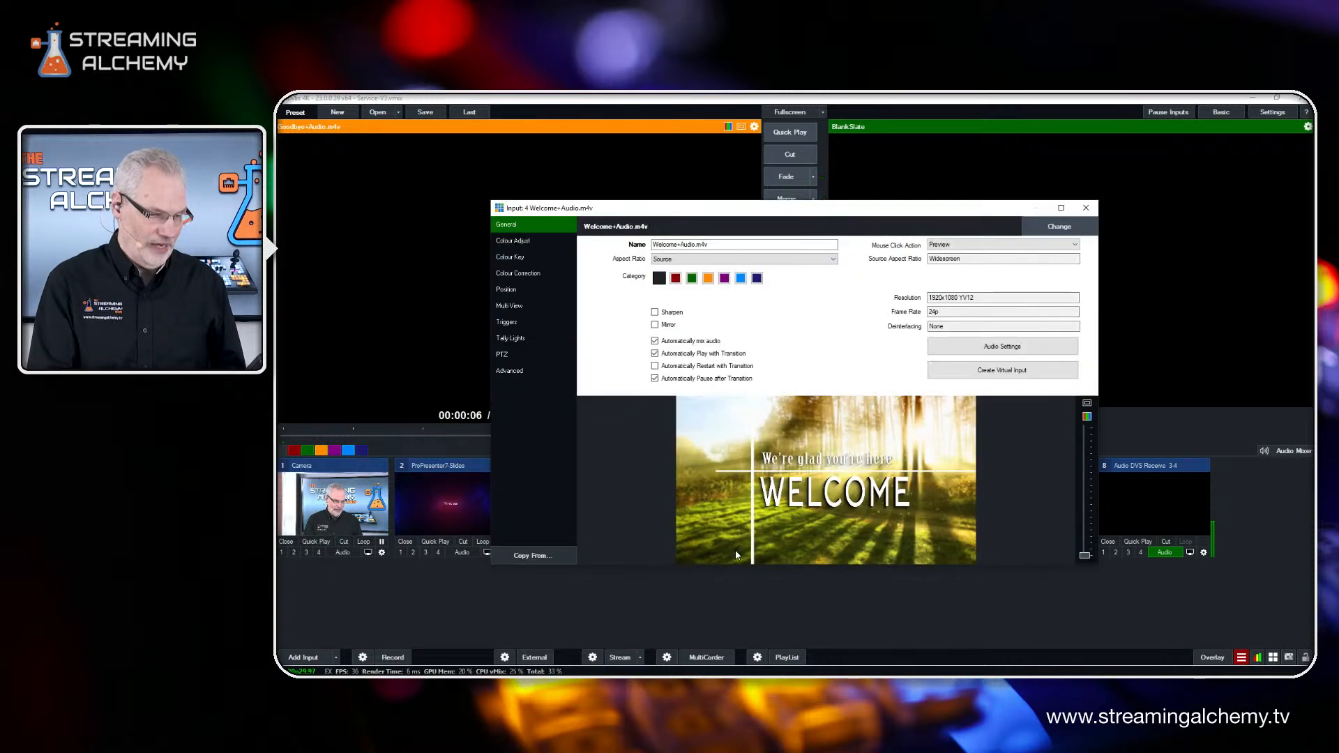
{"action": "left_click", "coordinate": [515, 325]}
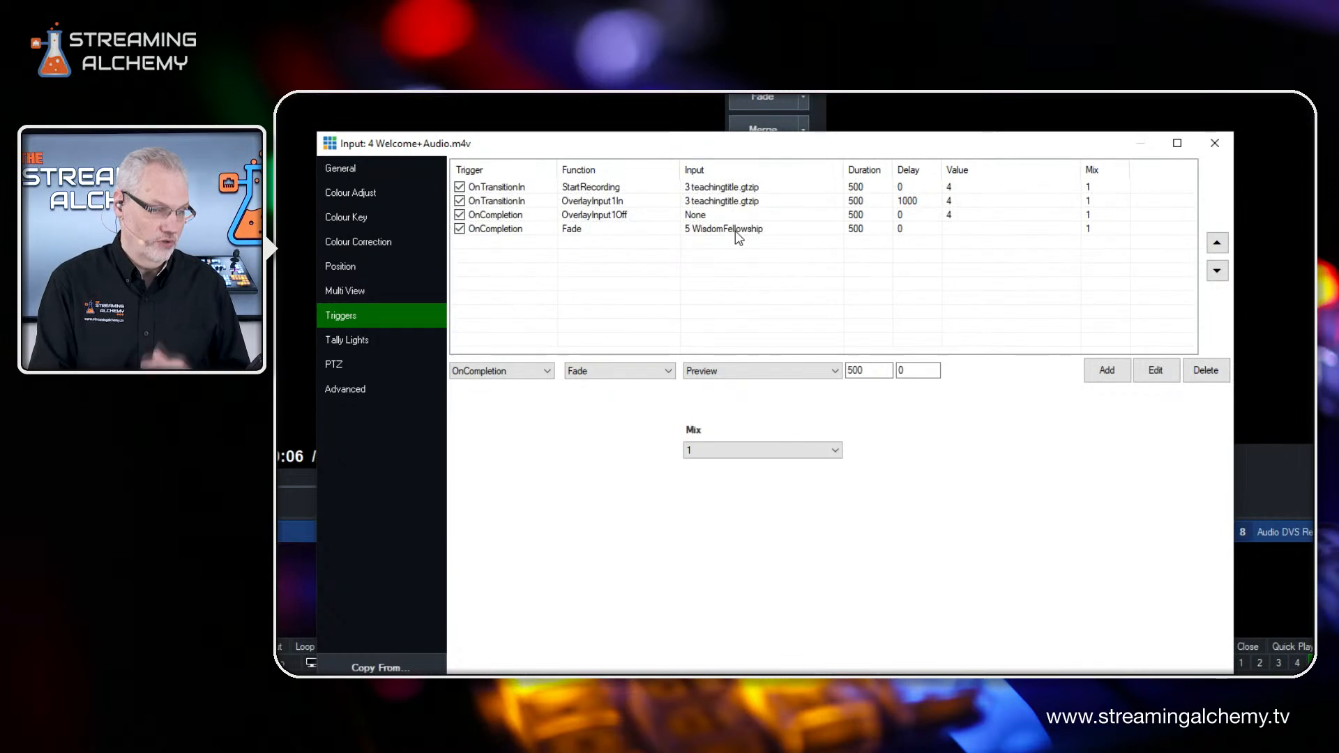
{"action": "left_click", "coordinate": [1212, 144]}
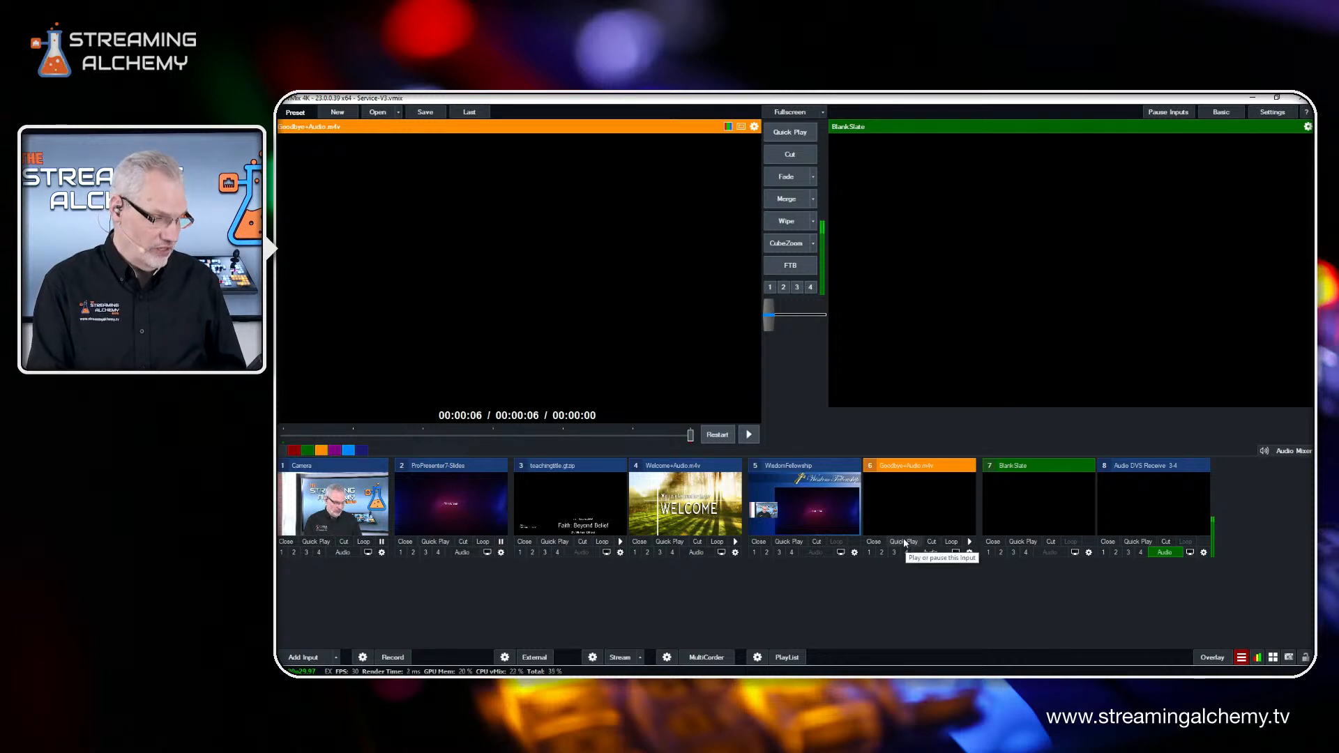
- Put the WisdomFellowship input in preview and examine its Multi View layers
{"action": "left_click", "coordinate": [849, 498]}
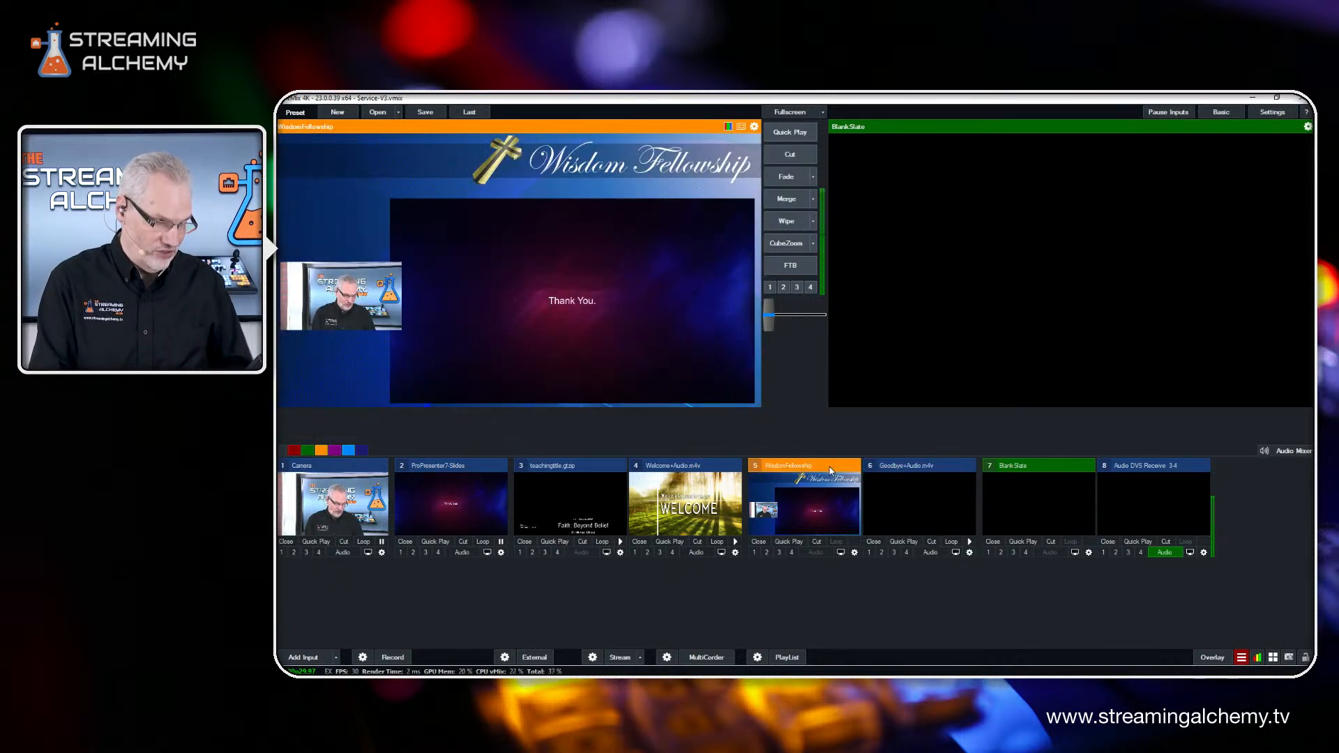
{"action": "left_click", "coordinate": [855, 552]}
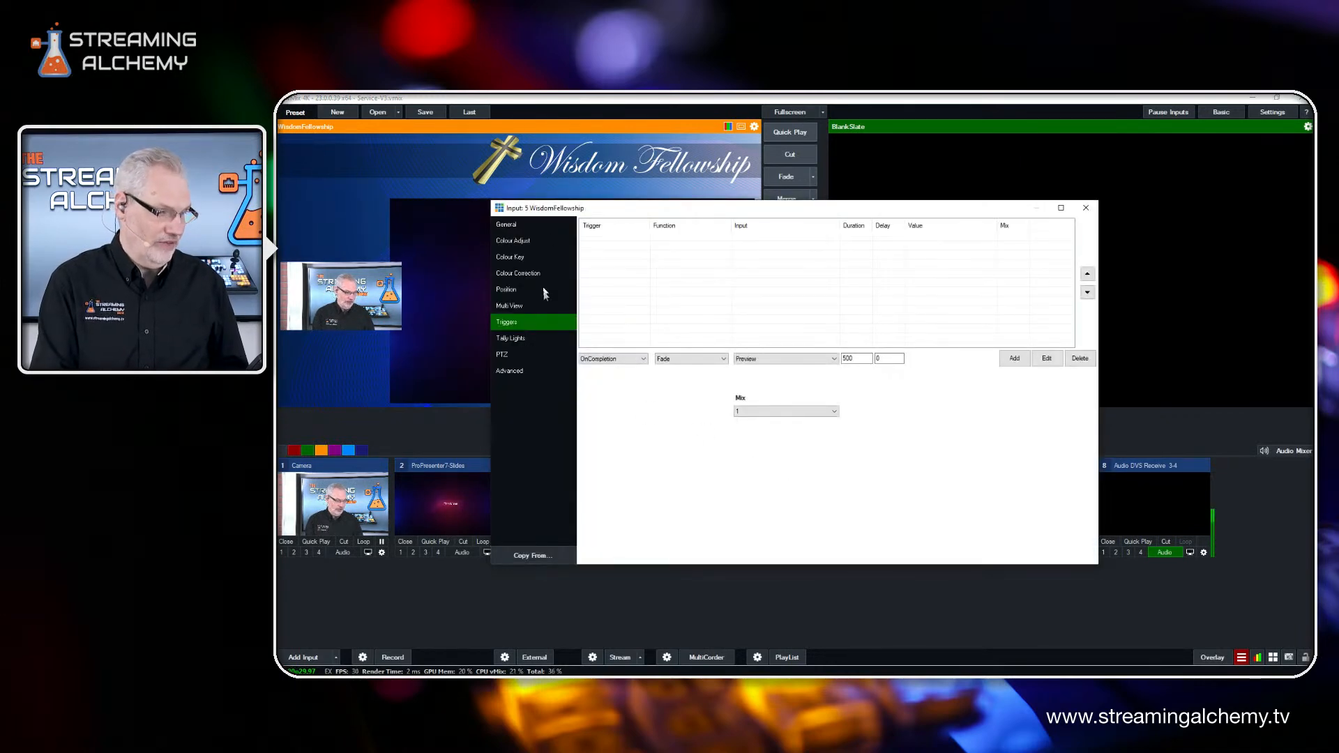
{"action": "left_click", "coordinate": [514, 306]}
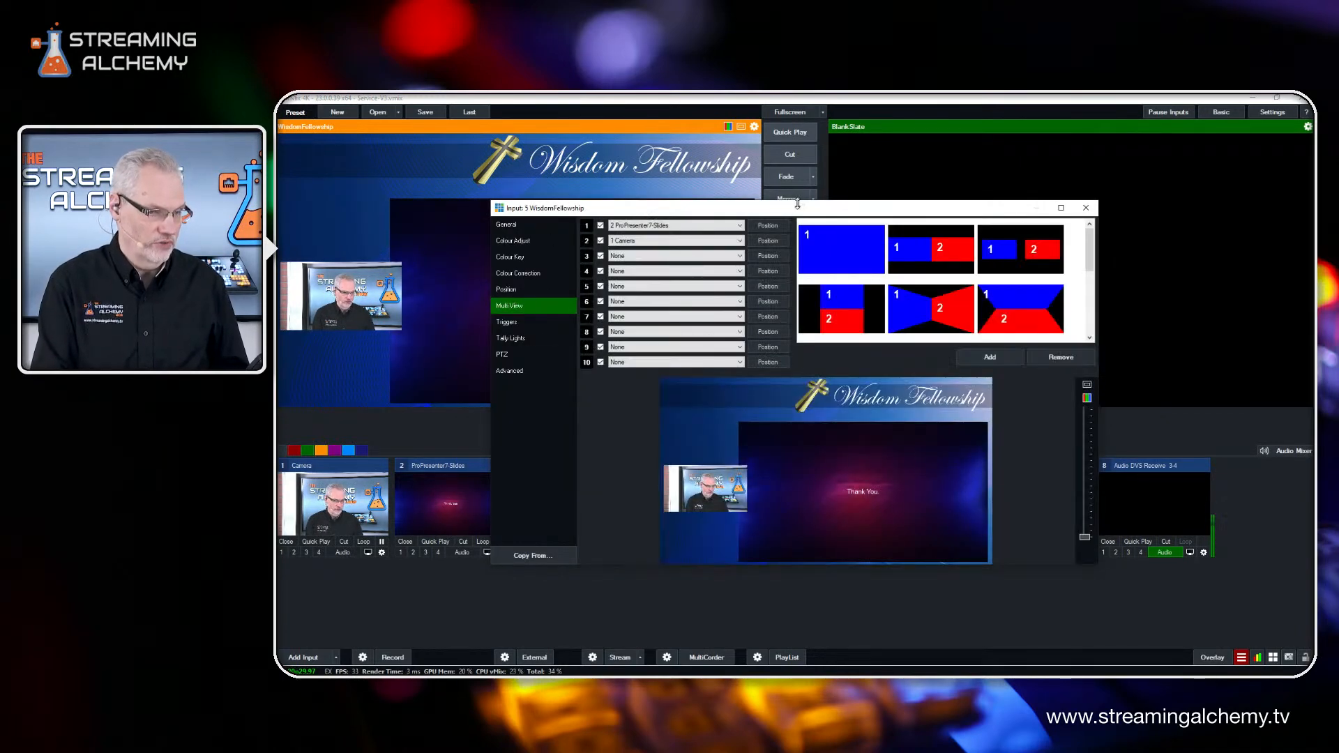
{"action": "left_click_drag", "start_coordinate": [797, 203], "coordinate": [859, 221]}
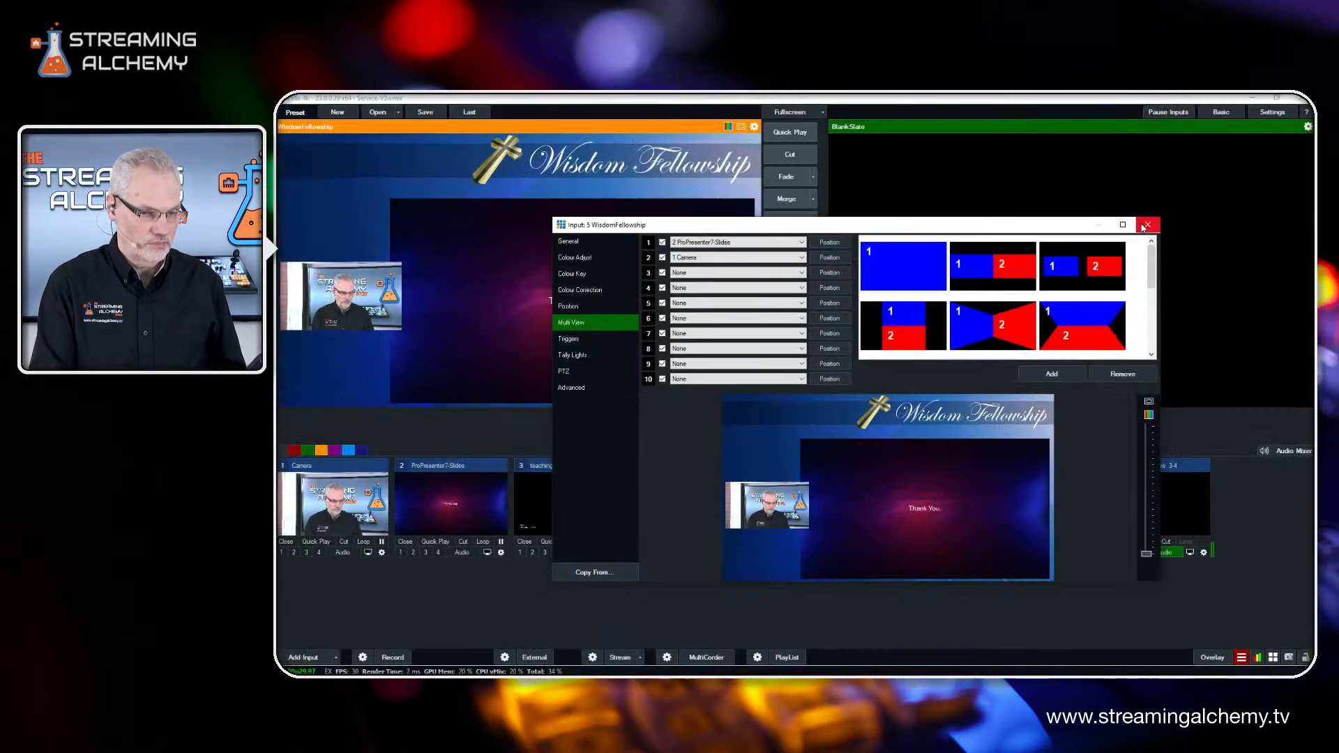
{"action": "left_click", "coordinate": [1146, 226]}
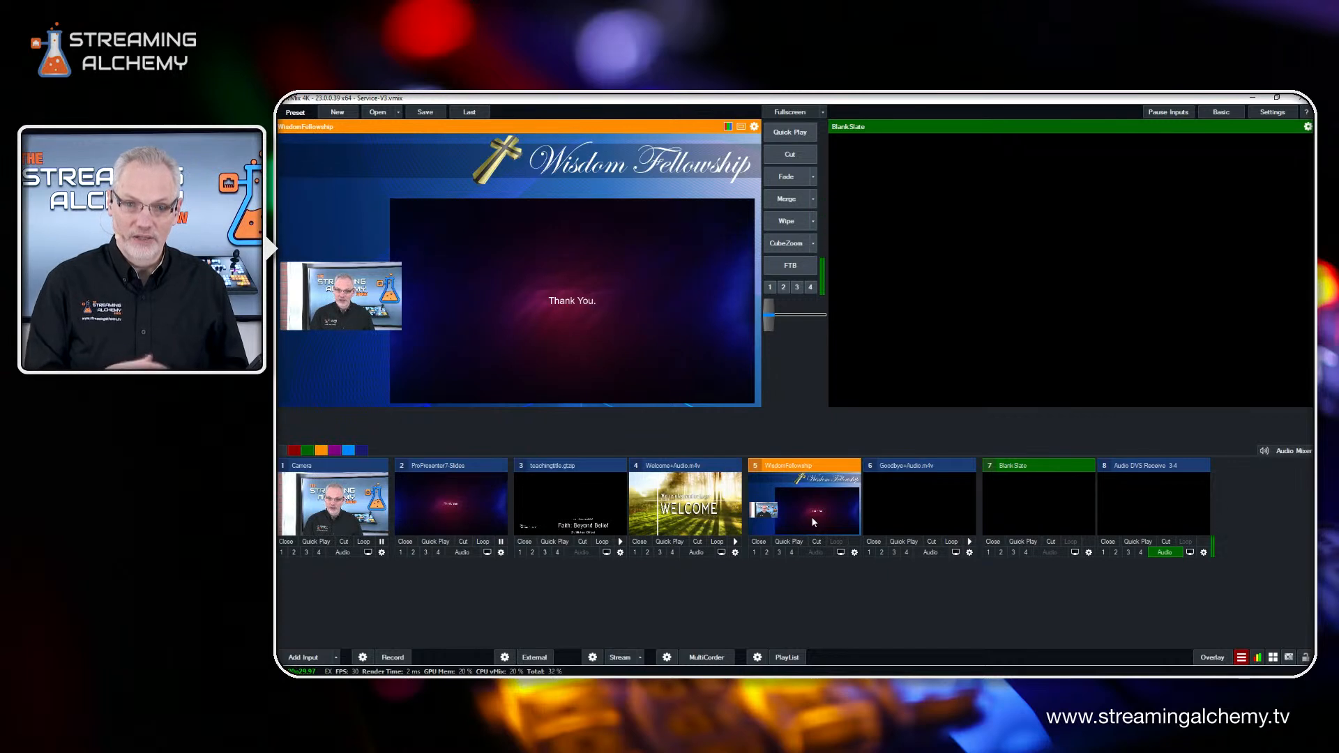
- Recheck the MIDI shortcut that brings in the Goodbye+Audio.m4v input
{"action": "left_click", "coordinate": [1274, 113]}
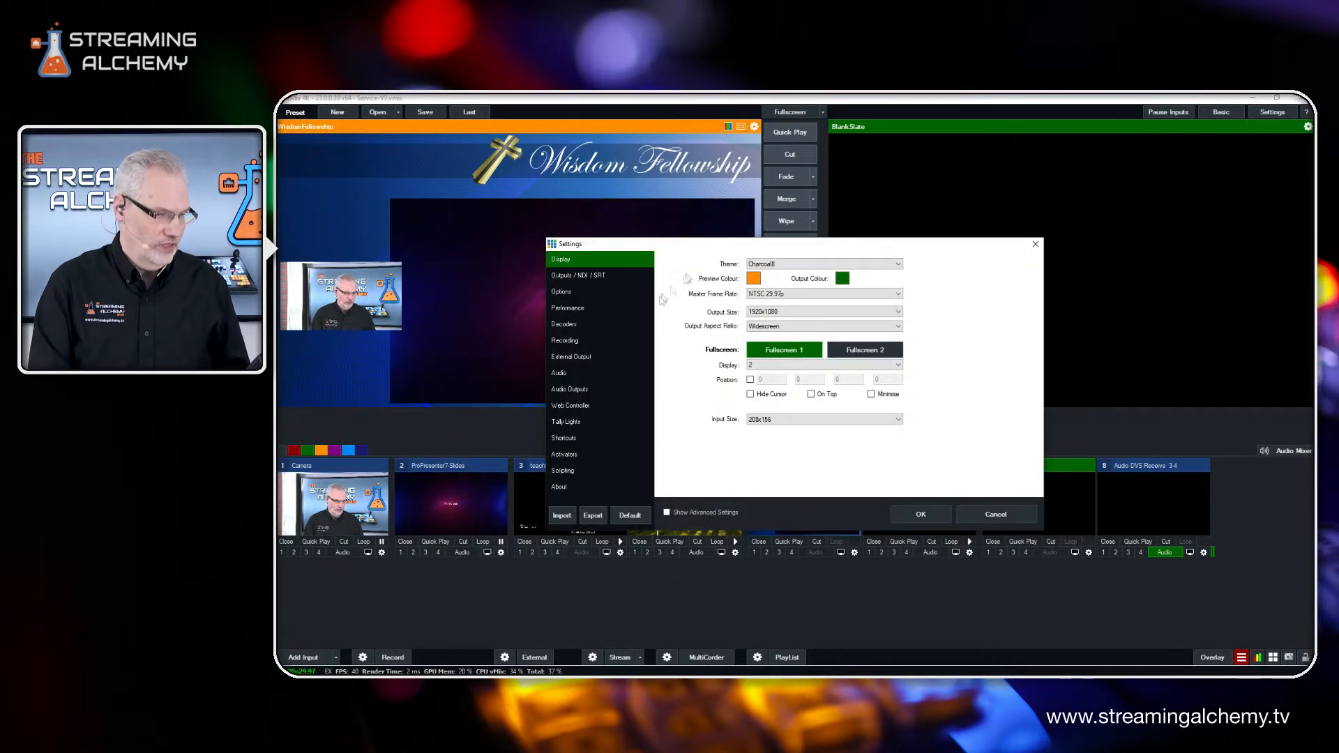
{"action": "left_click", "coordinate": [569, 439]}
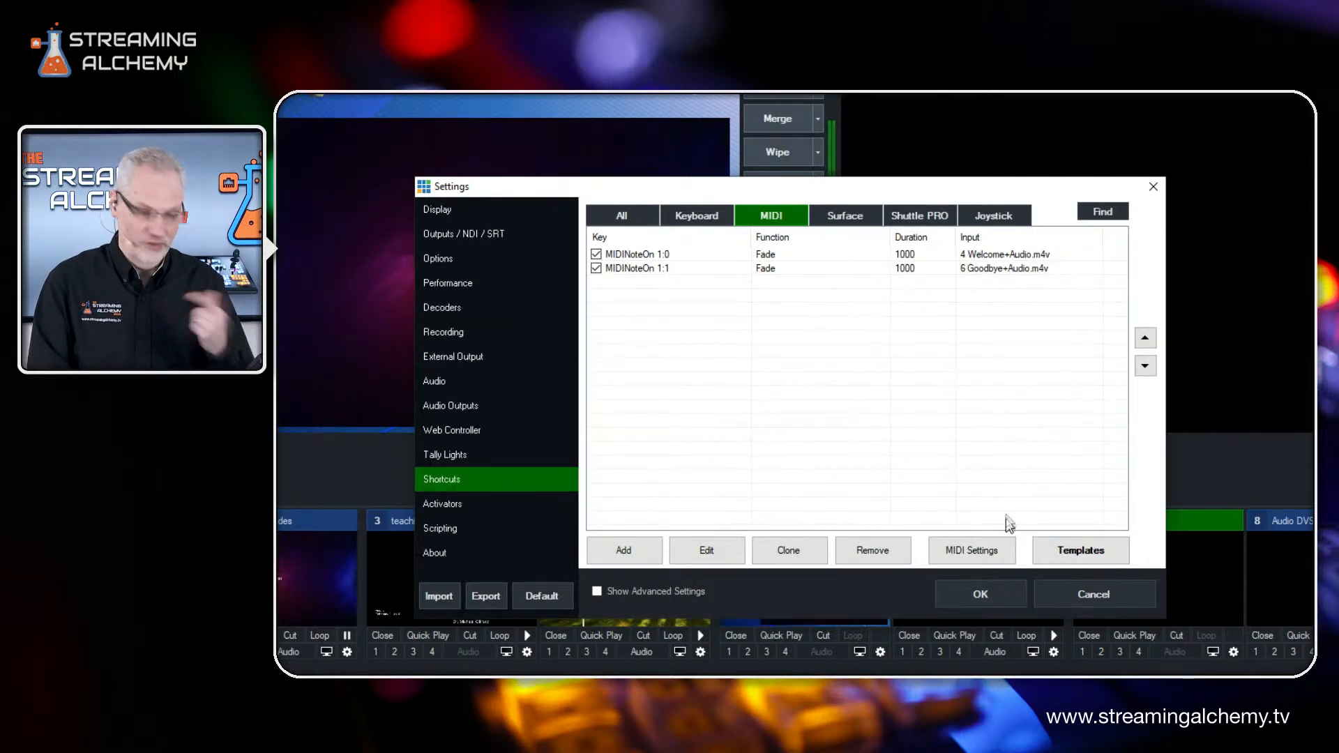
{"action": "left_click", "coordinate": [981, 594]}
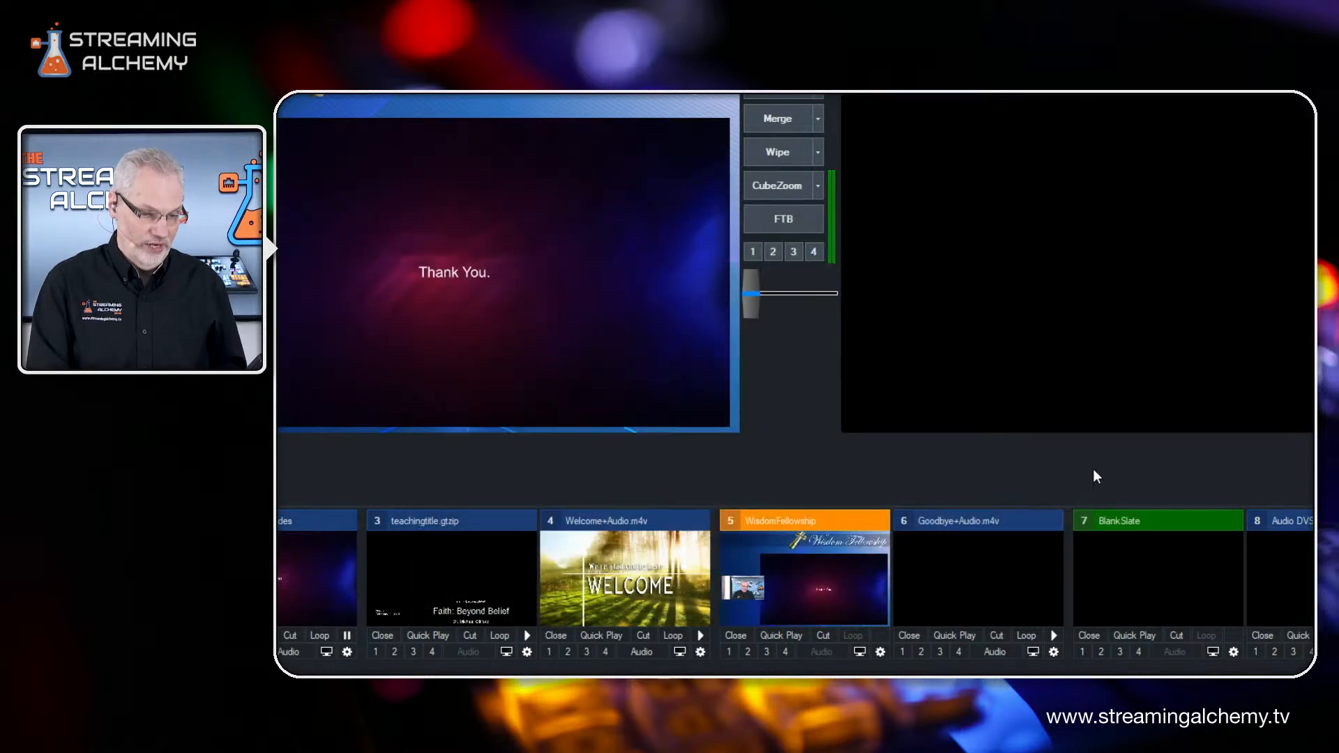
- Examine the triggers on the Goodbye+Audio.m4v input and on the BlankSlate input
{"action": "left_click", "coordinate": [1053, 651]}
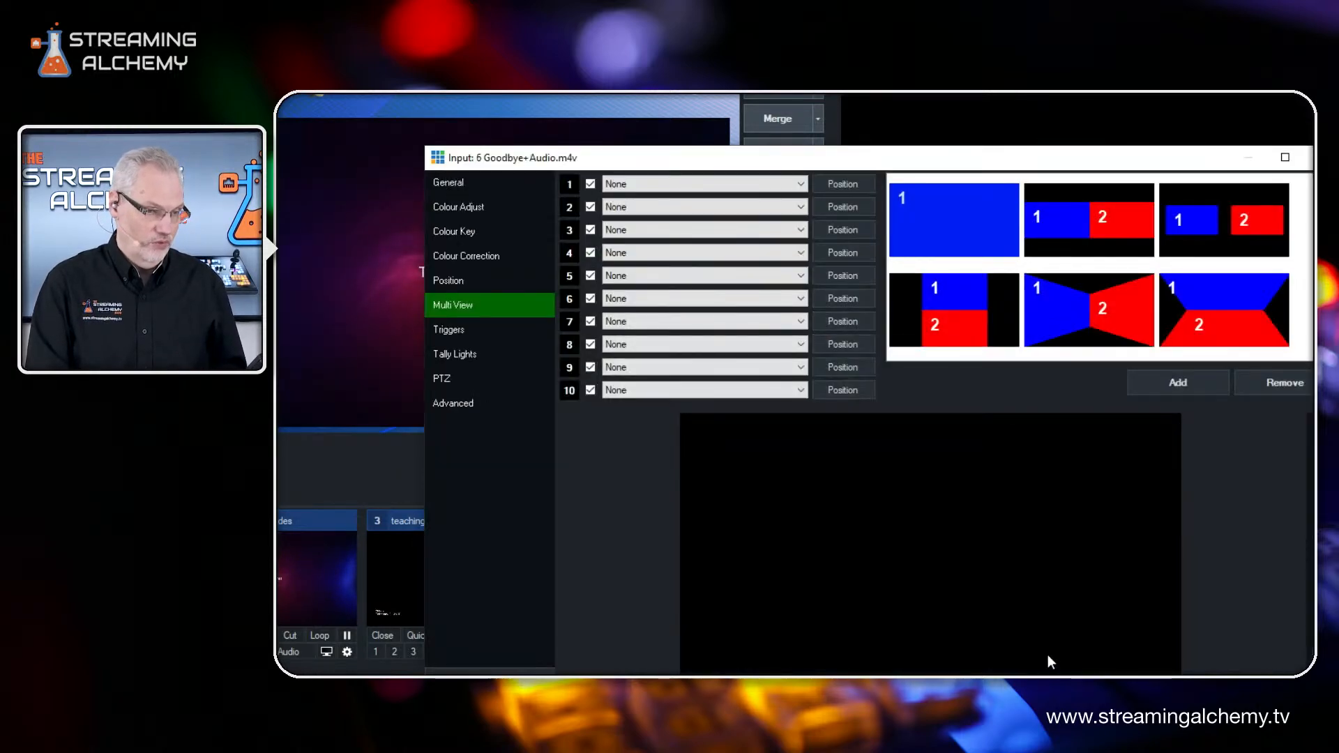
{"action": "left_click", "coordinate": [459, 327]}
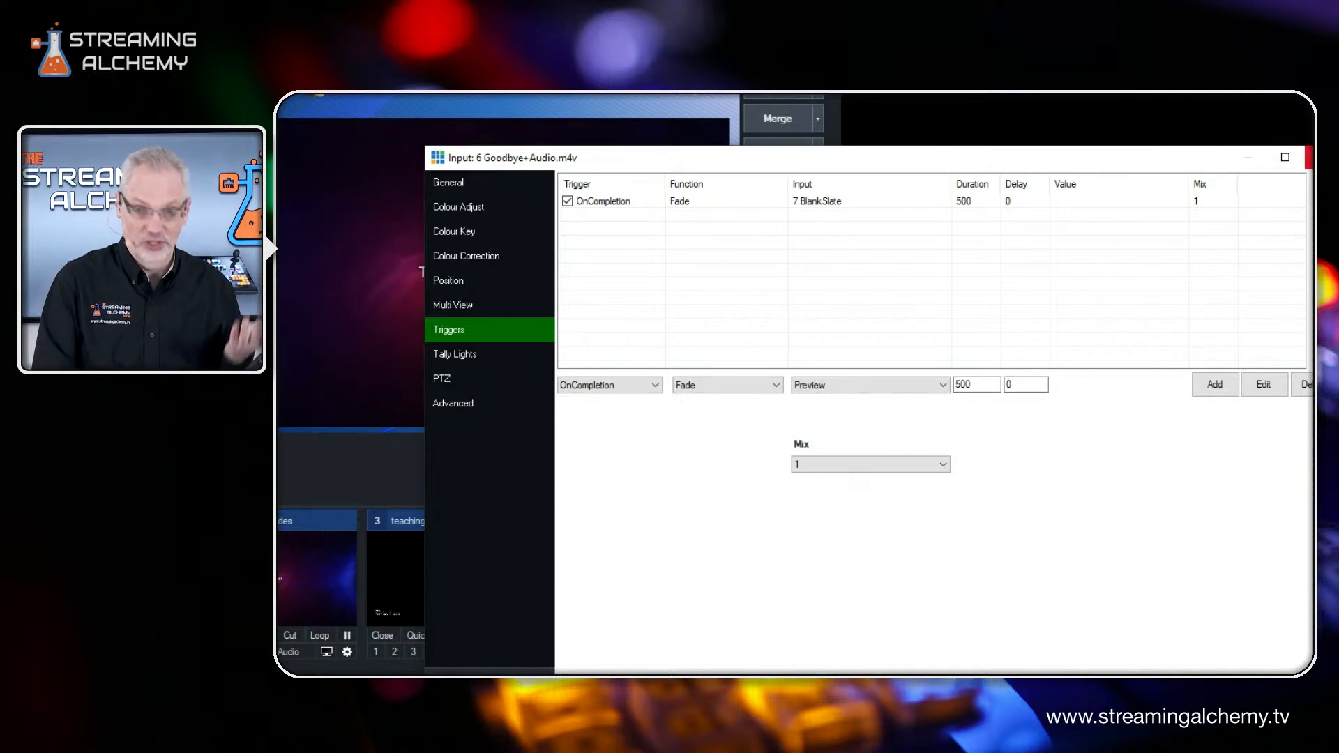
{"action": "left_click", "coordinate": [1306, 157]}
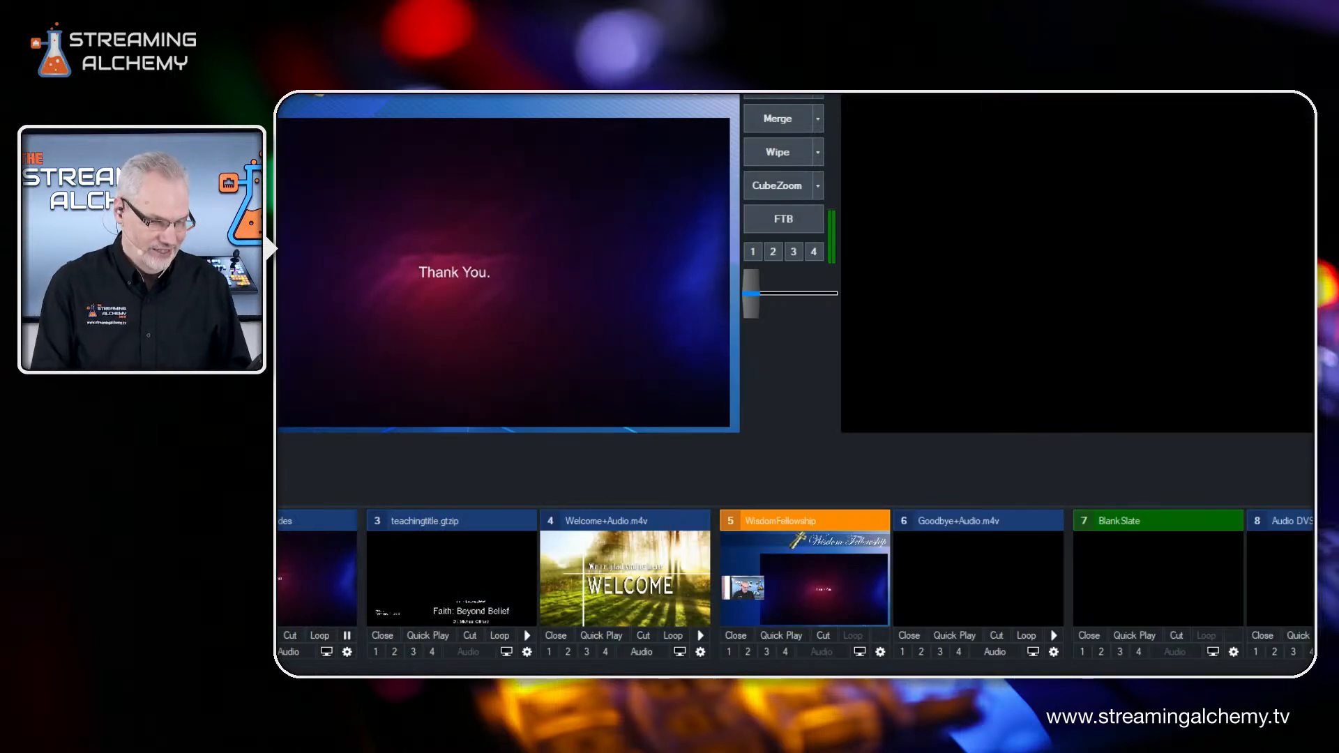
{"action": "left_click", "coordinate": [1233, 652]}
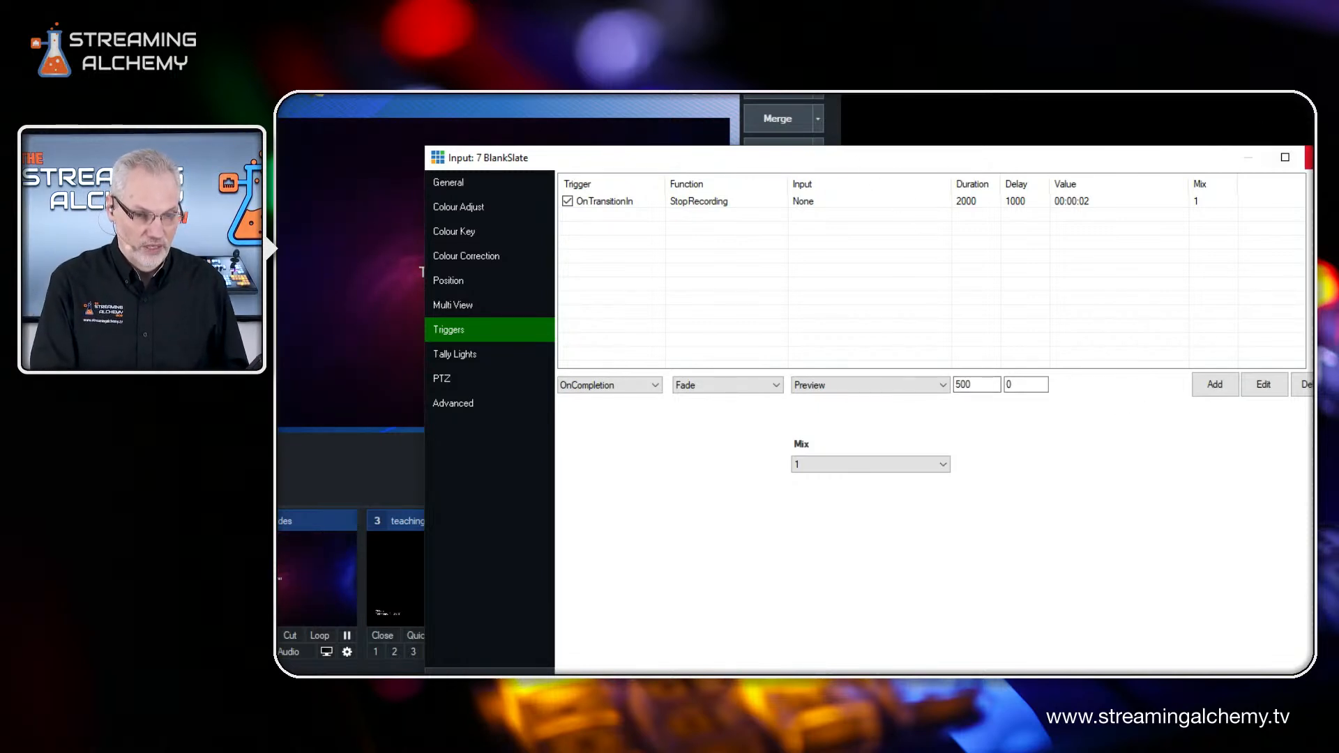
{"action": "left_click", "coordinate": [1310, 157]}
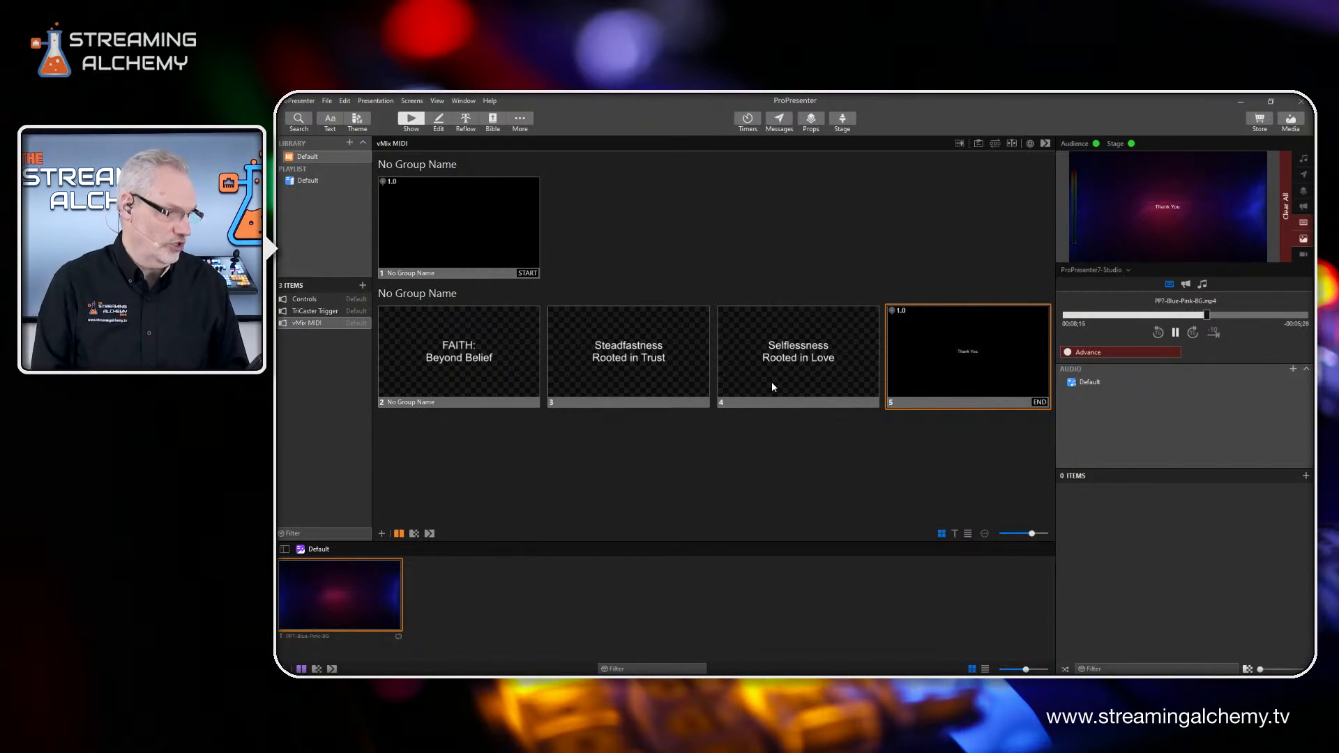
- In ProPresenter, inspect the MIDI Note On action of the START slide in the vMix MIDI presentation
{"action": "right_click", "coordinate": [389, 182]}
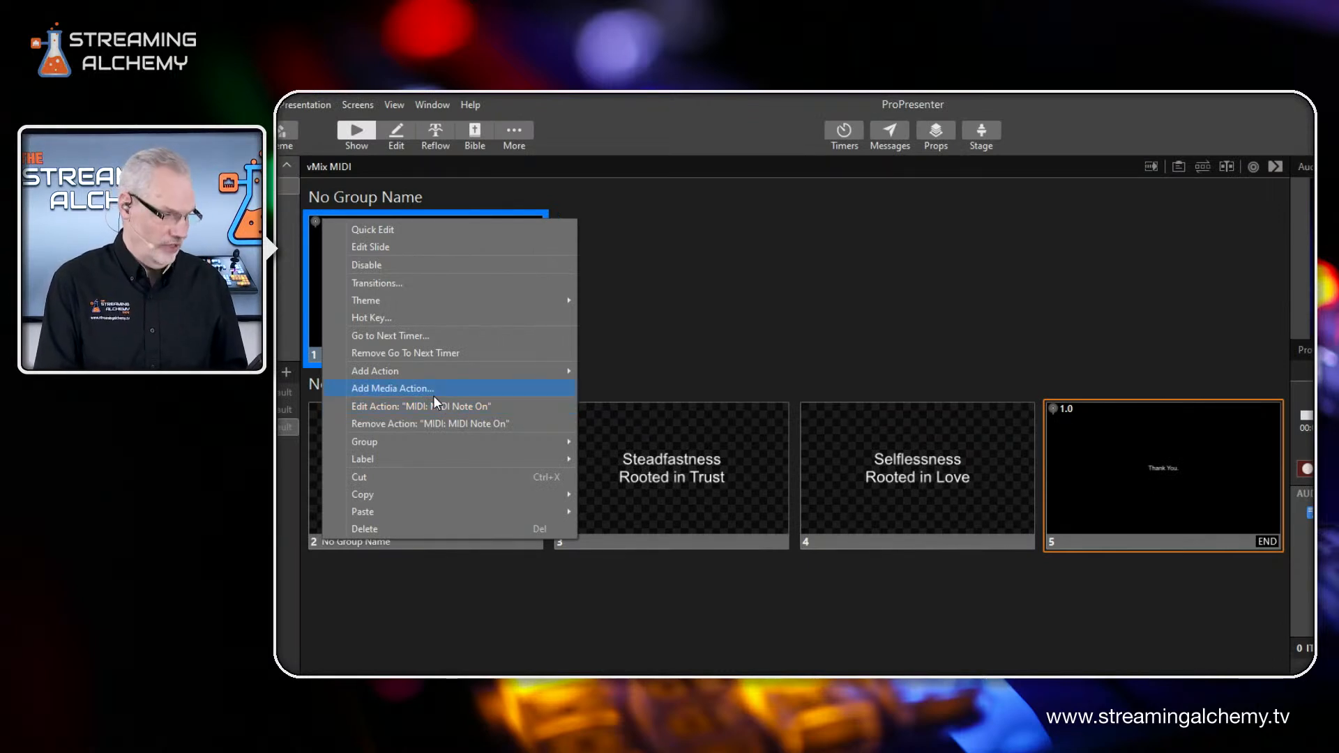
{"action": "left_click", "coordinate": [396, 407]}
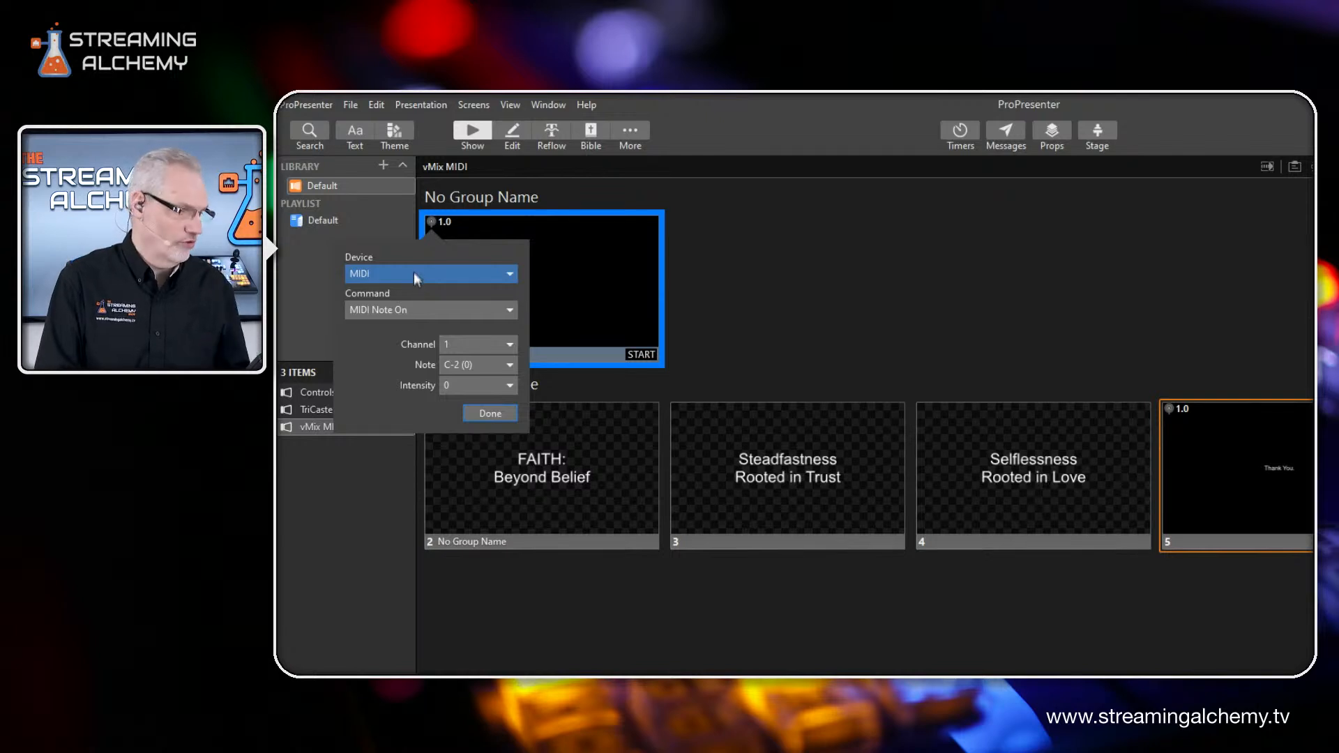
{"action": "left_click", "coordinate": [484, 415]}
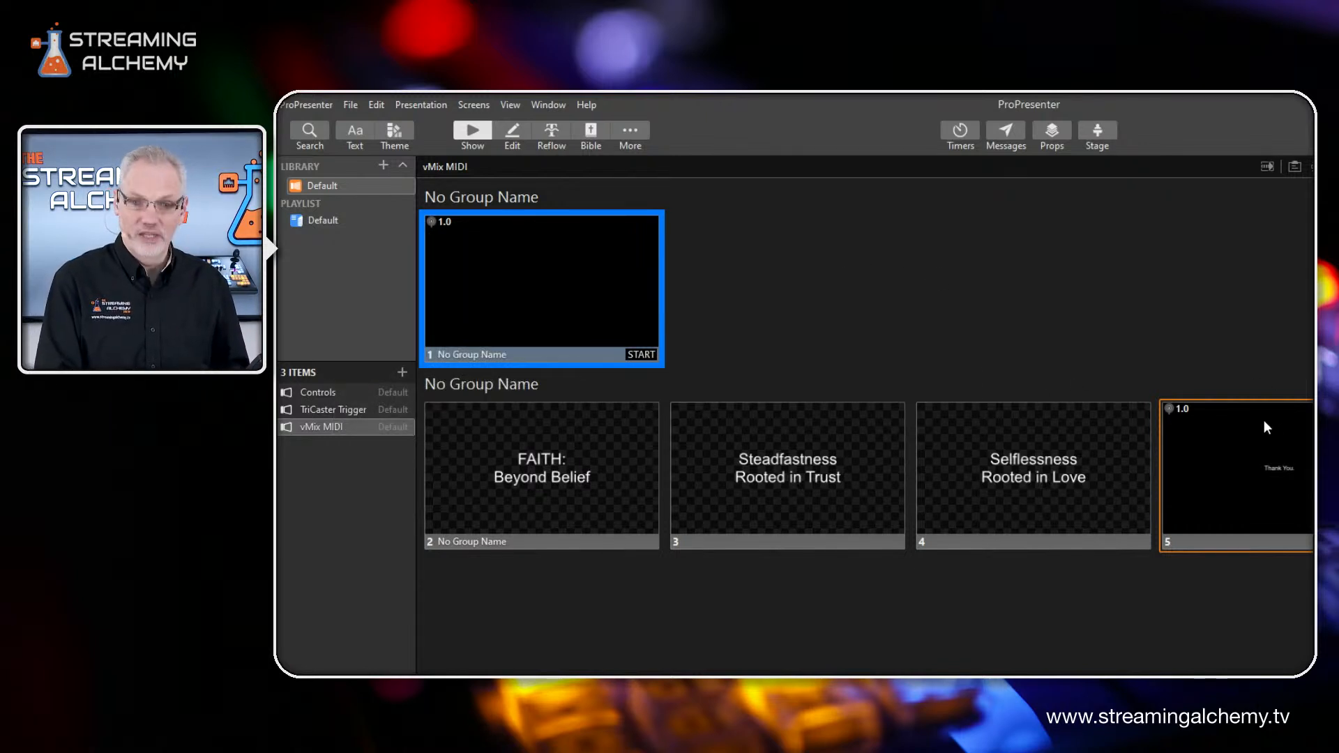
- Inspect the MIDI Note On action attached to the END slide
{"action": "right_click", "coordinate": [1171, 408]}
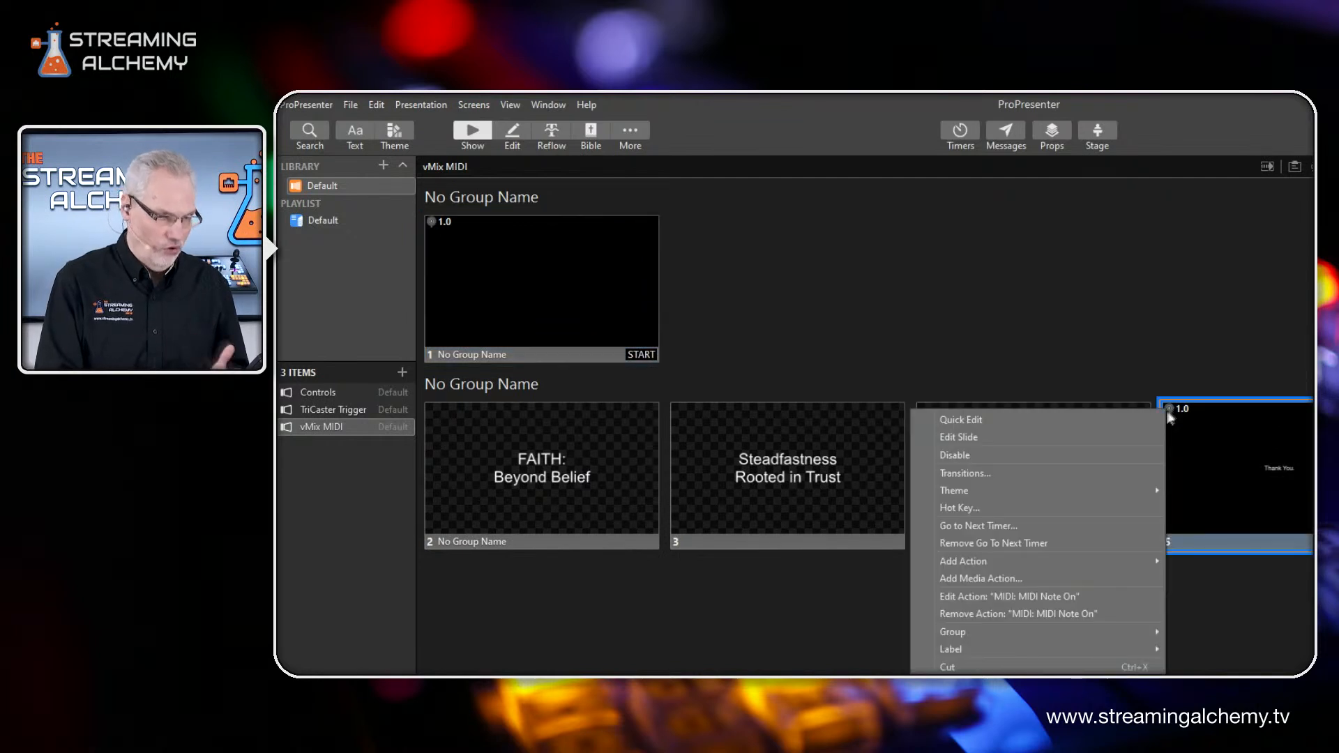
{"action": "left_click", "coordinate": [996, 597]}
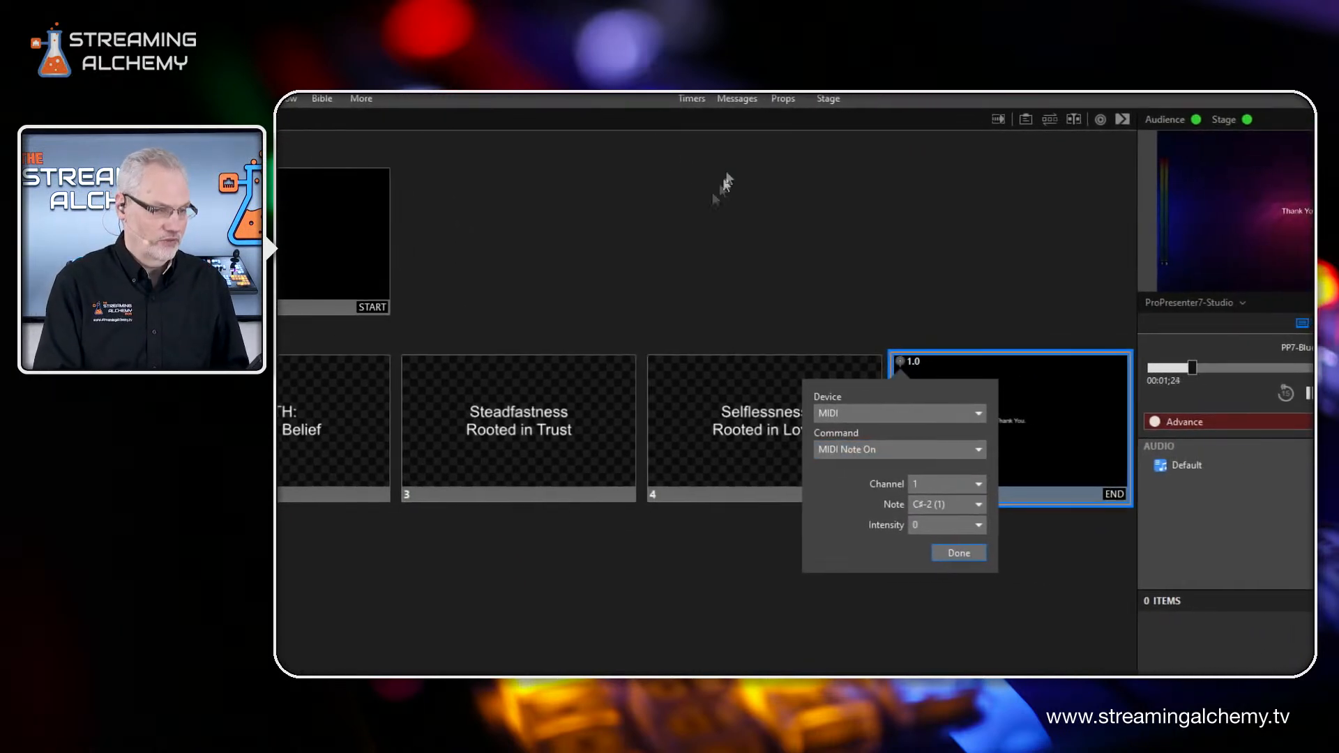
{"action": "left_click", "coordinate": [957, 553]}
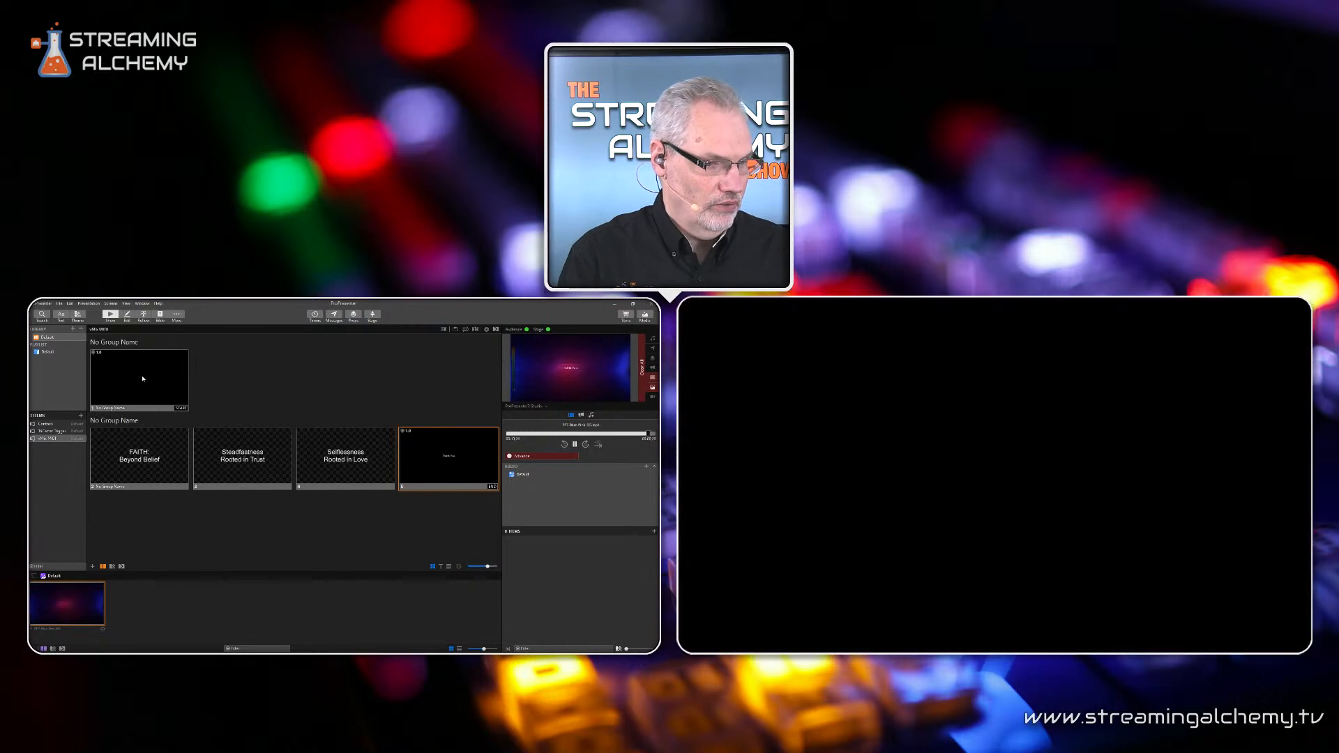
- Run the vMix MIDI presentation from the START slide through the teaching slides to the END slide
{"action": "left_click", "coordinate": [144, 381]}
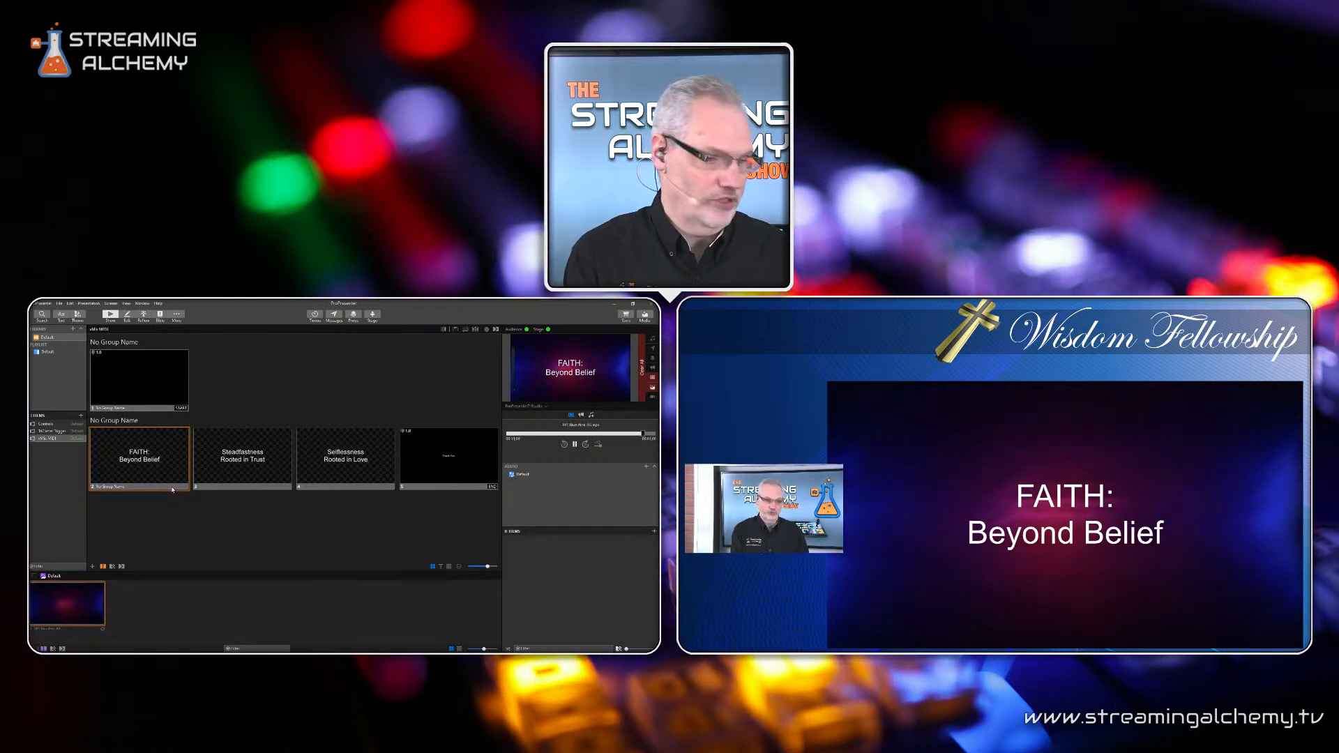
{"action": "key", "text": "Right"}
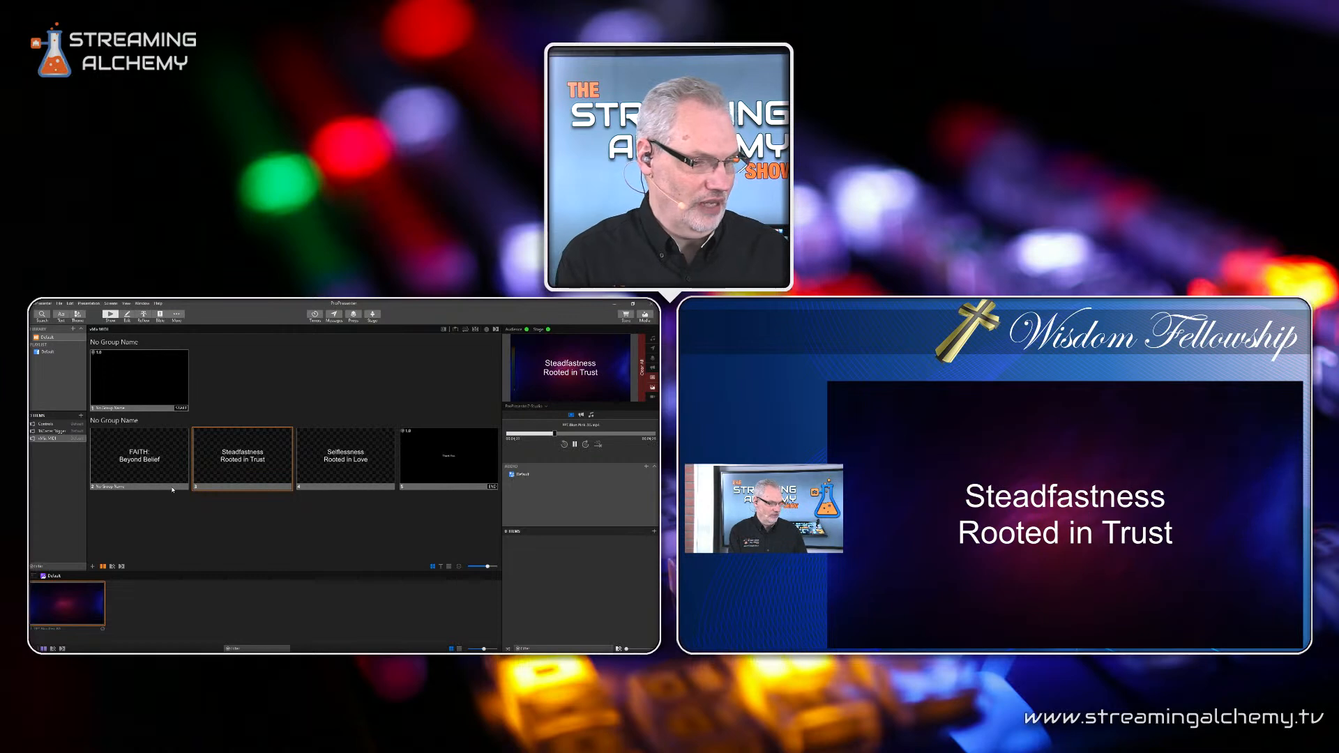
{"action": "key", "text": "Right"}
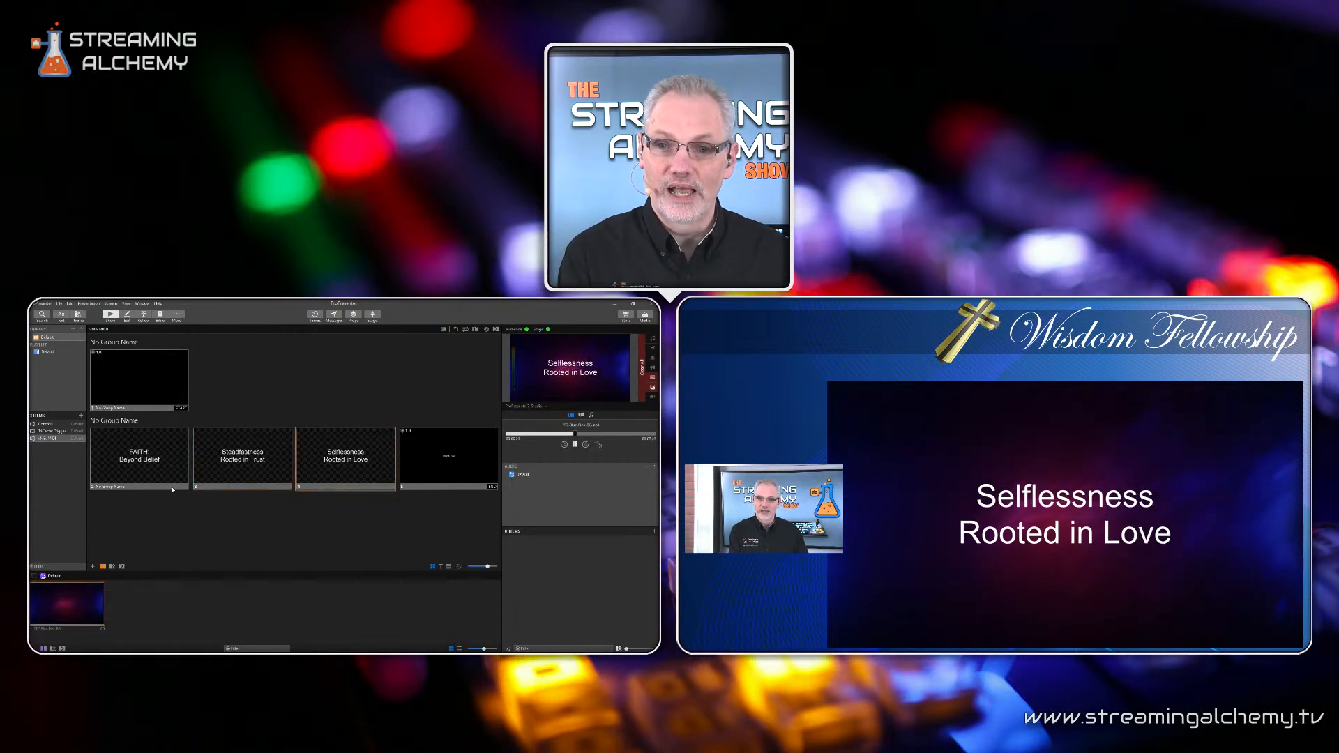
{"action": "key", "text": "Right"}
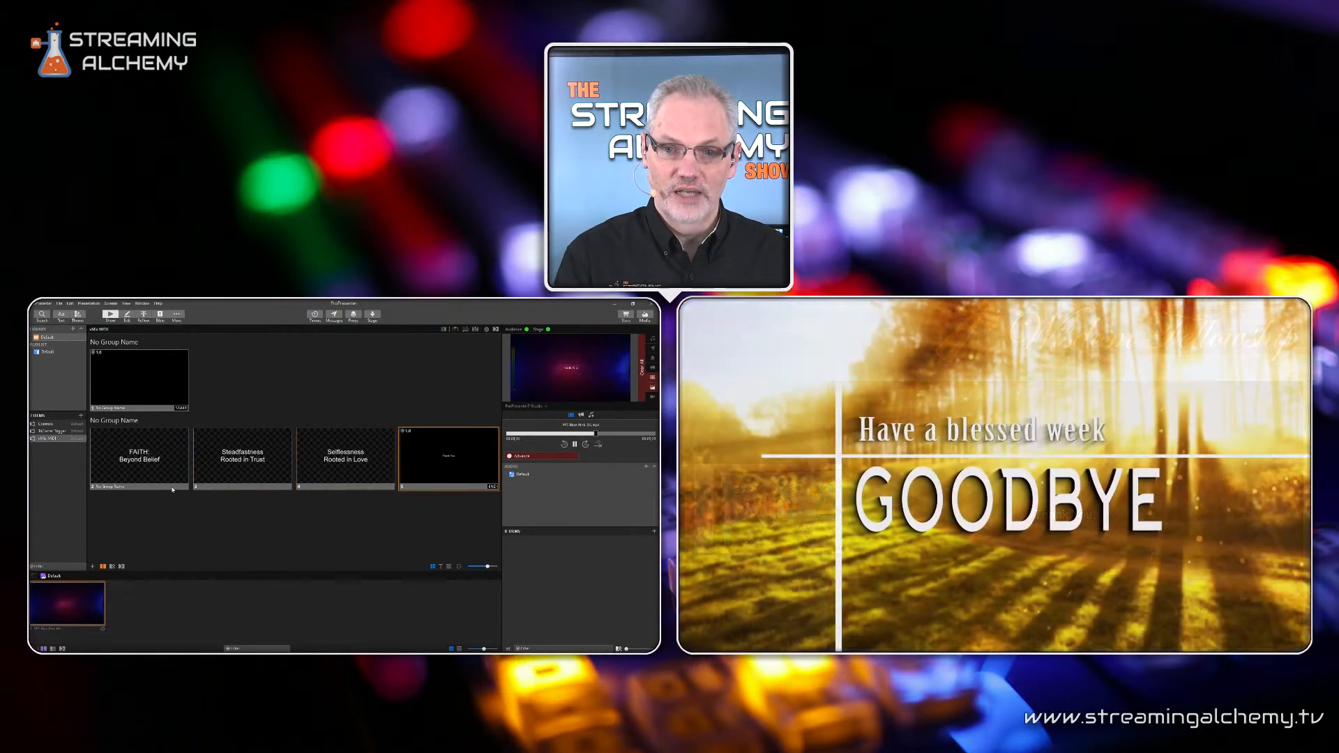